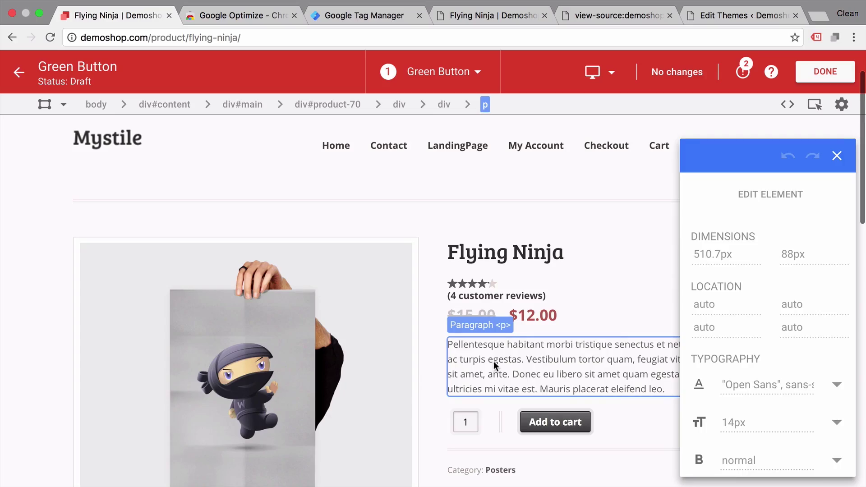
# Select the Flying Ninja description paragraph, then open the Button Test report and scroll down
pyautogui.click(495, 364)
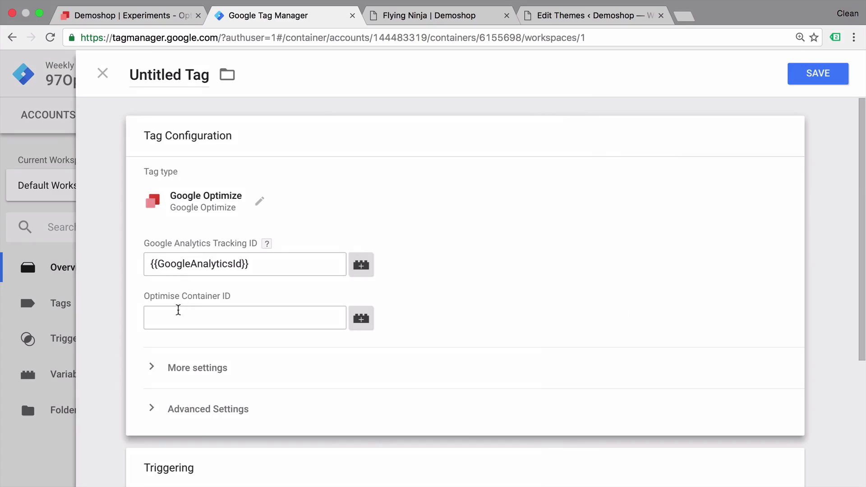
pyautogui.click(178, 310)
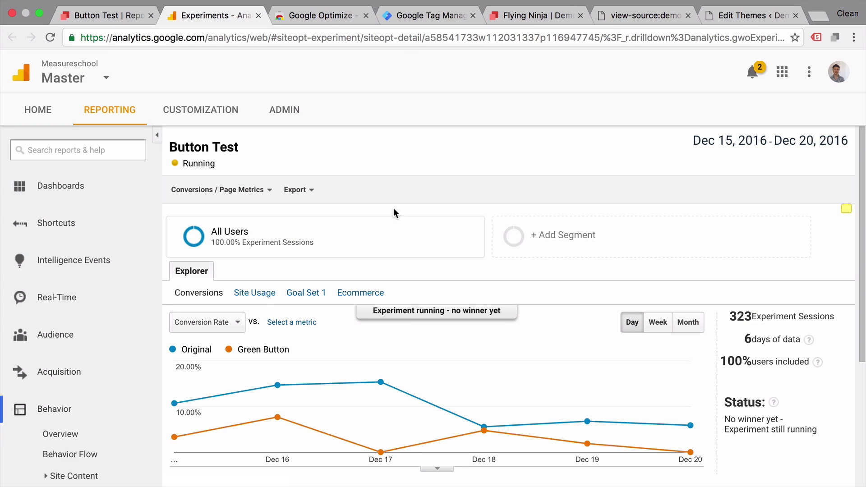
pyautogui.scroll(-2, 371, 251)
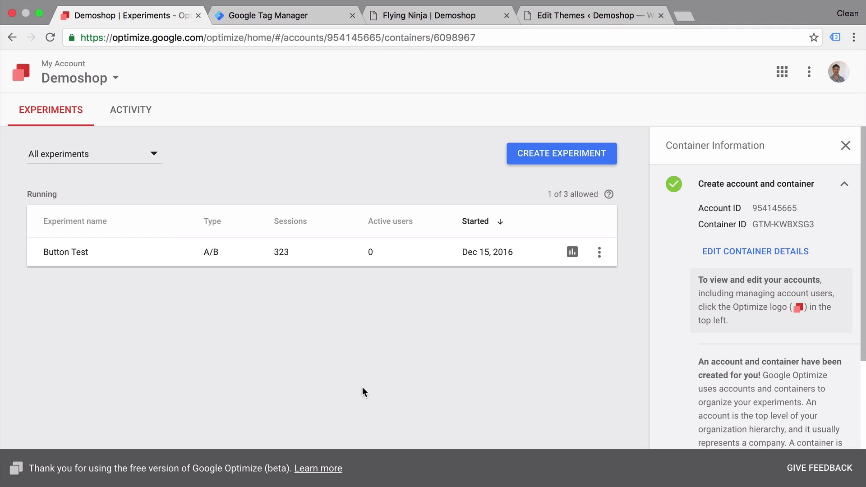
# Toggle the account and container details and inspect the account picker and container ID
pyautogui.click(845, 189)
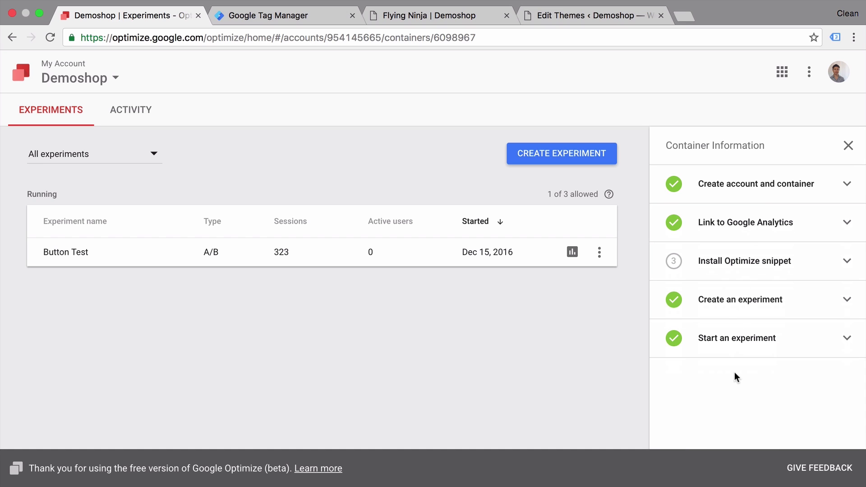
pyautogui.click(849, 186)
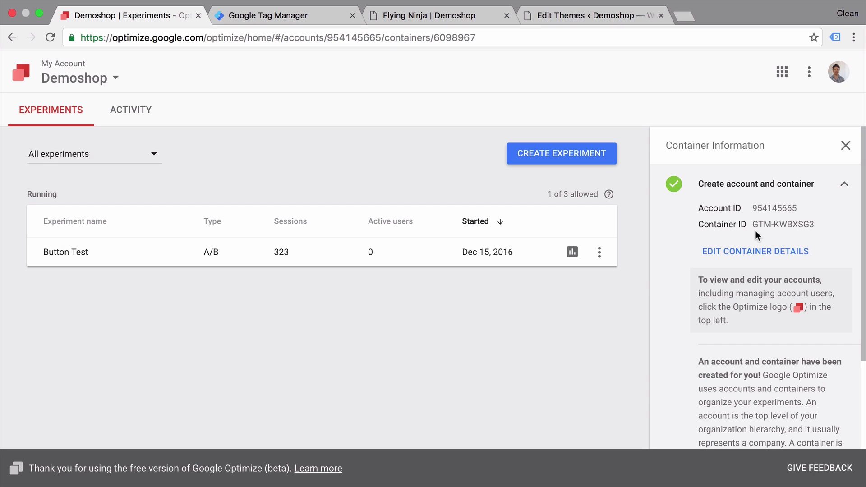
pyautogui.click(108, 76)
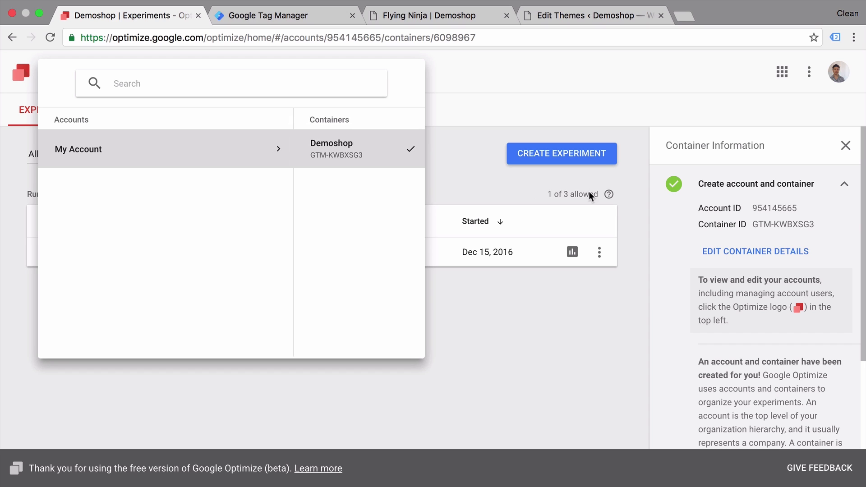
pyautogui.click(751, 232)
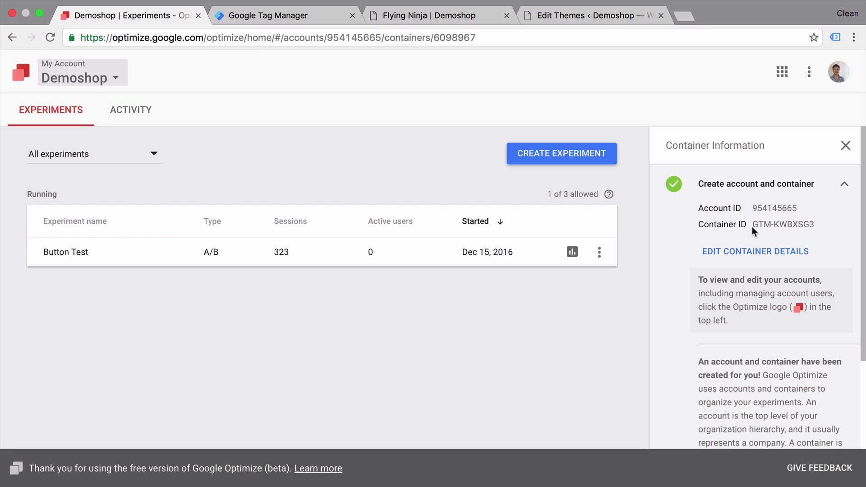
pyautogui.moveTo(753, 225); pyautogui.dragTo(821, 223)
pyautogui.click(820, 224)
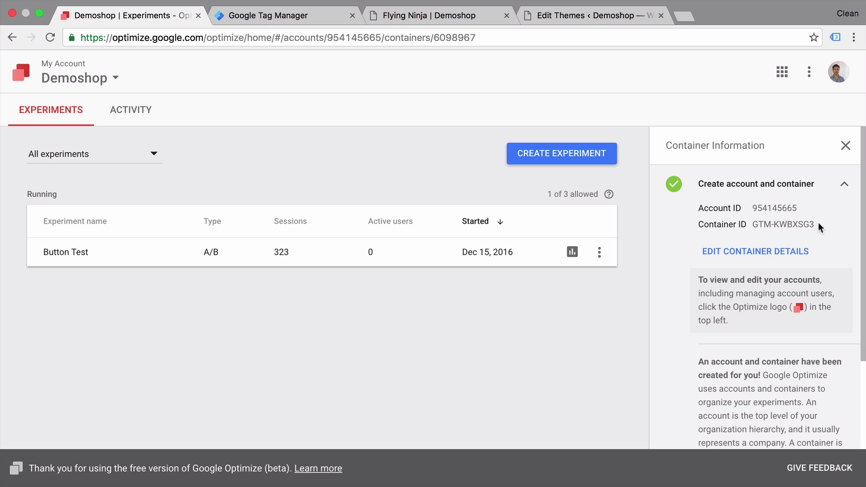
# Close the container editor without saving and collapse the account and container section
pyautogui.click(792, 251)
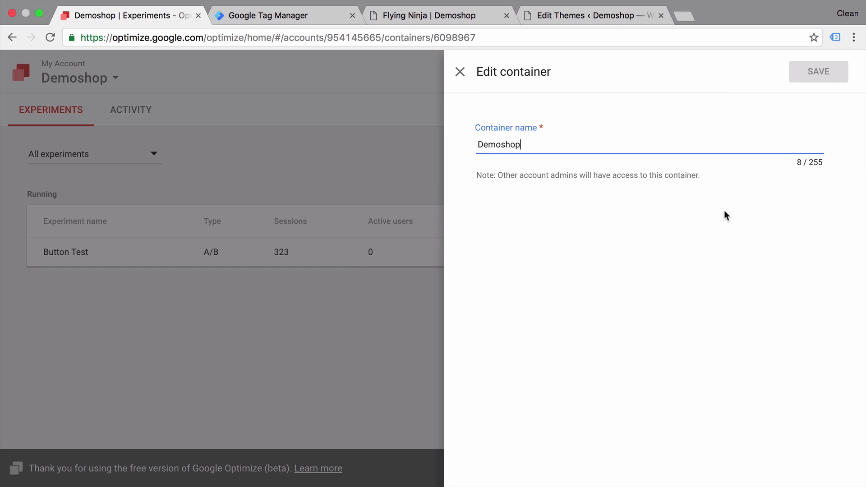
pyautogui.click(460, 72)
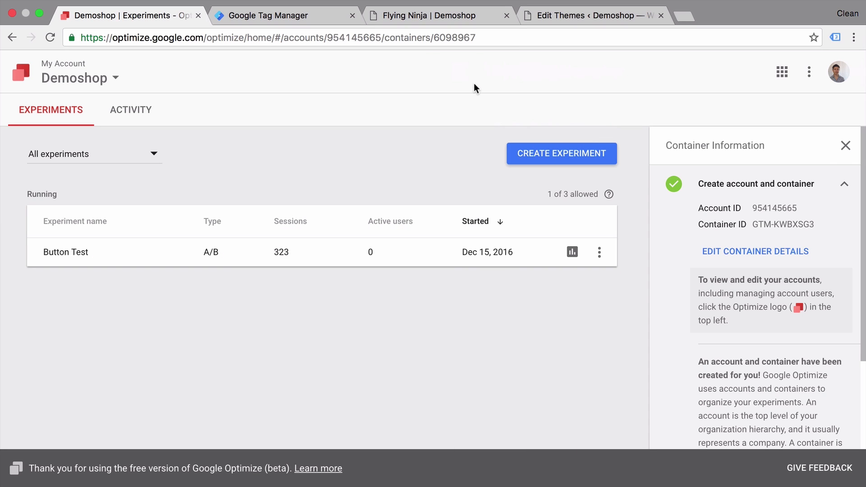
pyautogui.click(843, 187)
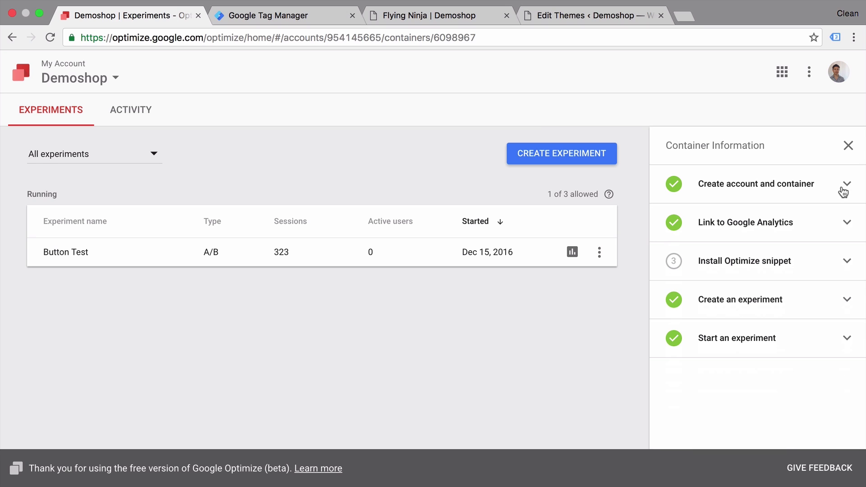
pyautogui.click(849, 222)
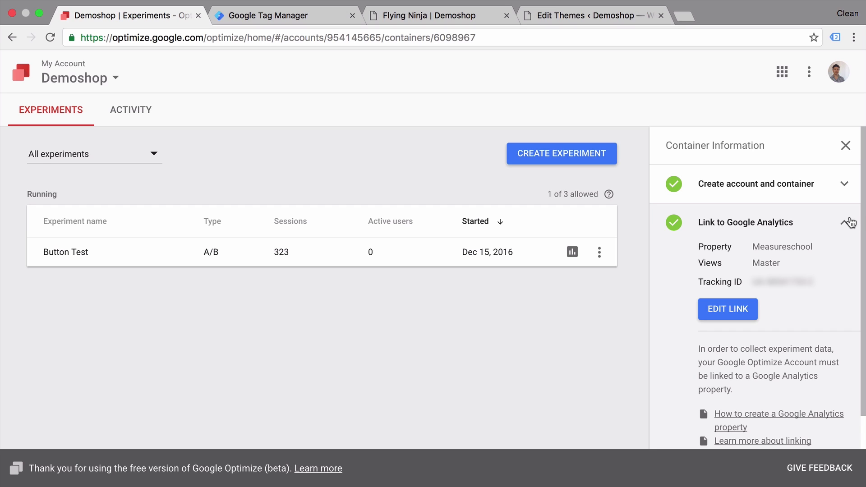
pyautogui.click(740, 320)
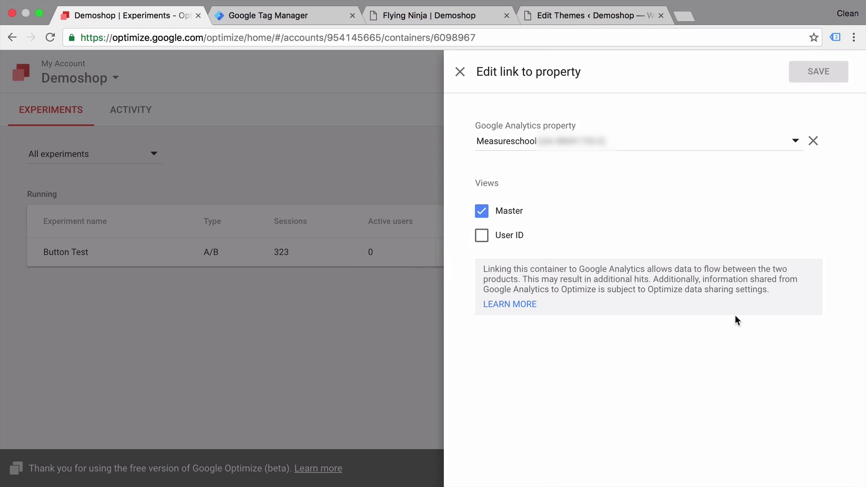
pyautogui.click(723, 147)
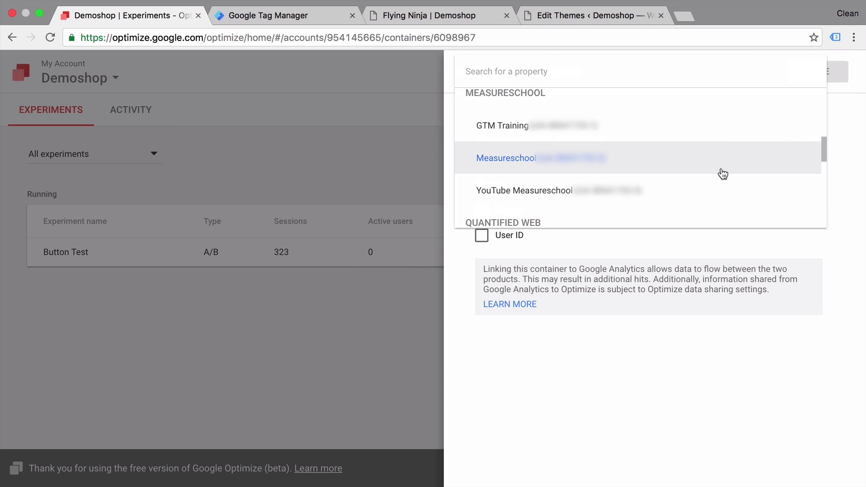
pyautogui.click(718, 159)
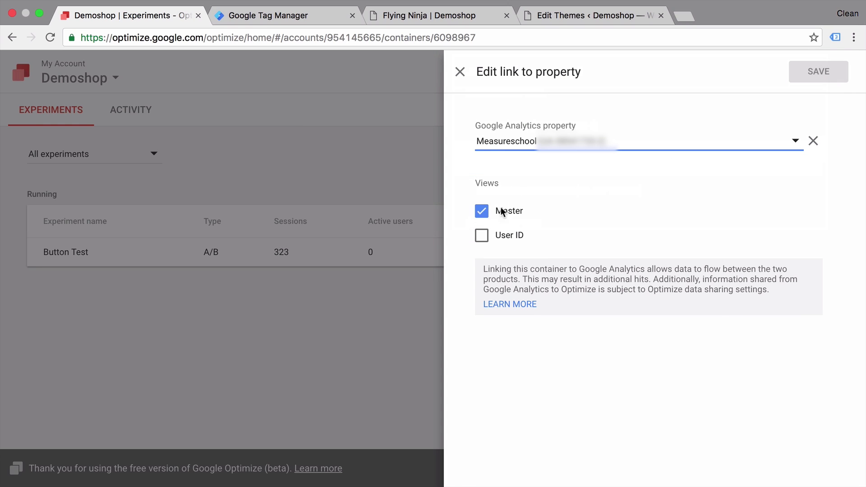
pyautogui.click(460, 73)
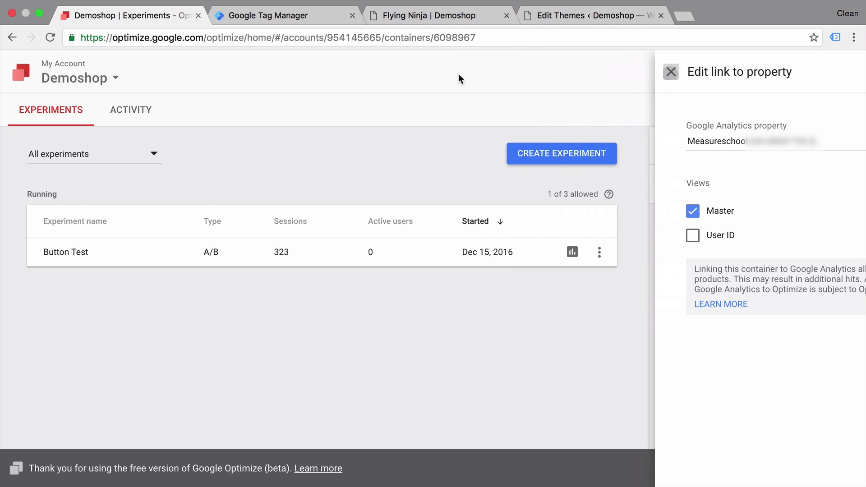
pyautogui.click(845, 223)
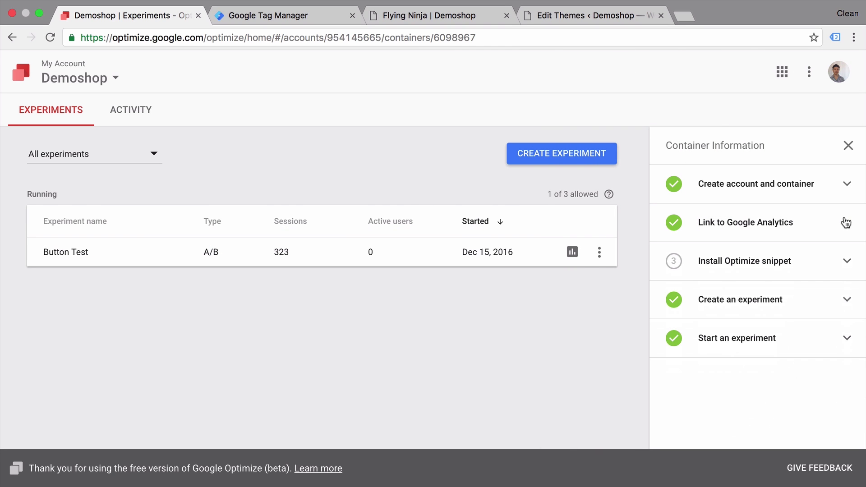
# Expand Install Optimize snippet, view its code and select the ga('require', …) line
pyautogui.click(848, 264)
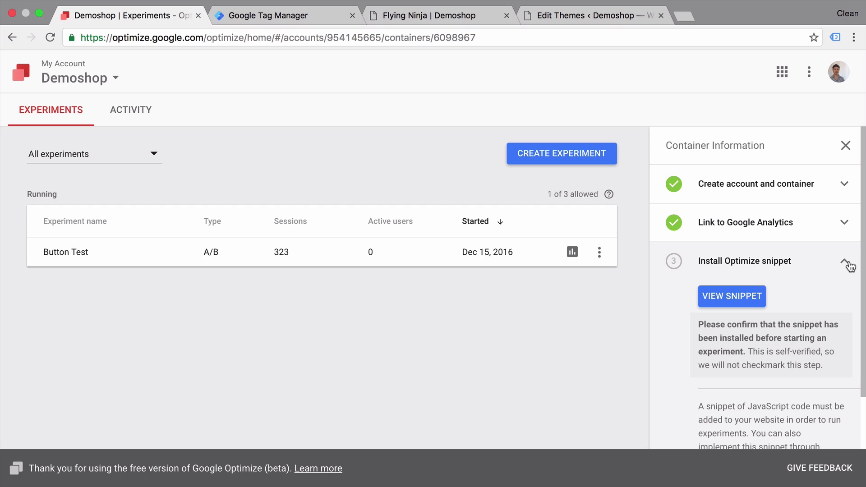
pyautogui.click(760, 298)
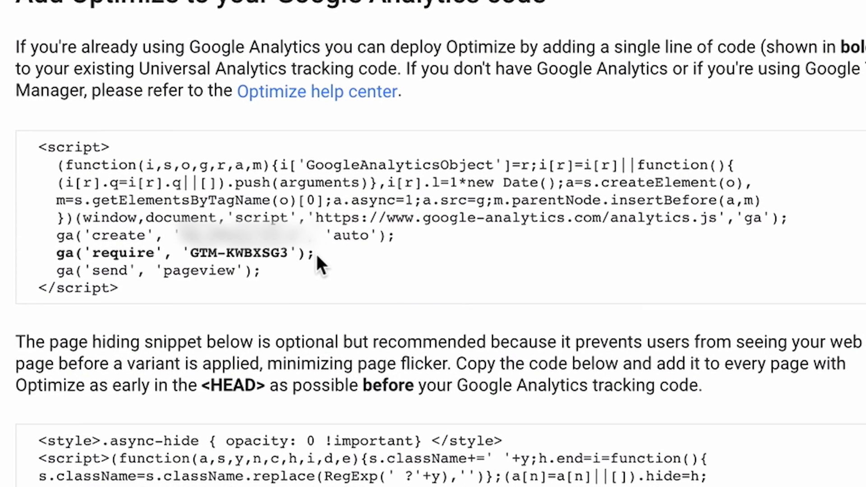
pyautogui.moveTo(316, 253); pyautogui.dragTo(21, 254)
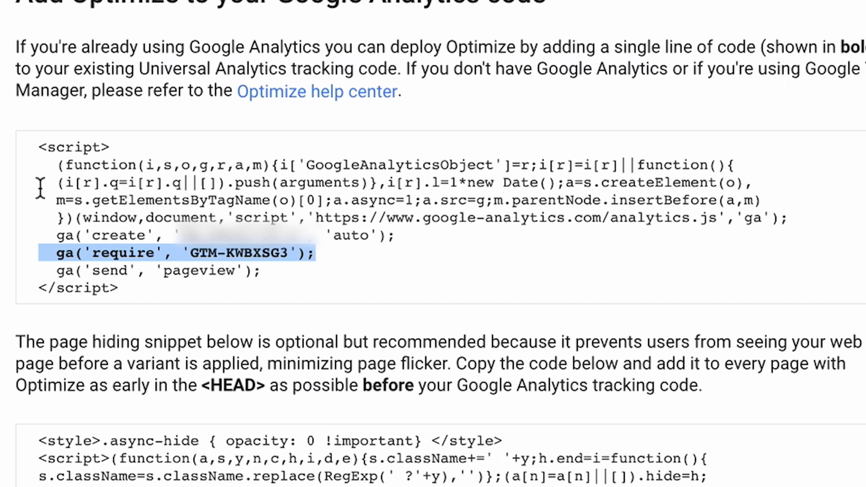
pyautogui.scroll(-3, 40, 188)
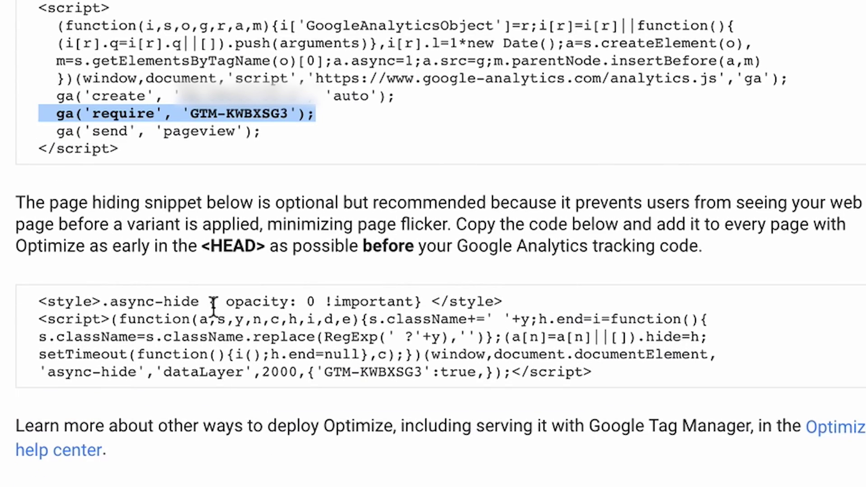
pyautogui.click(345, 137)
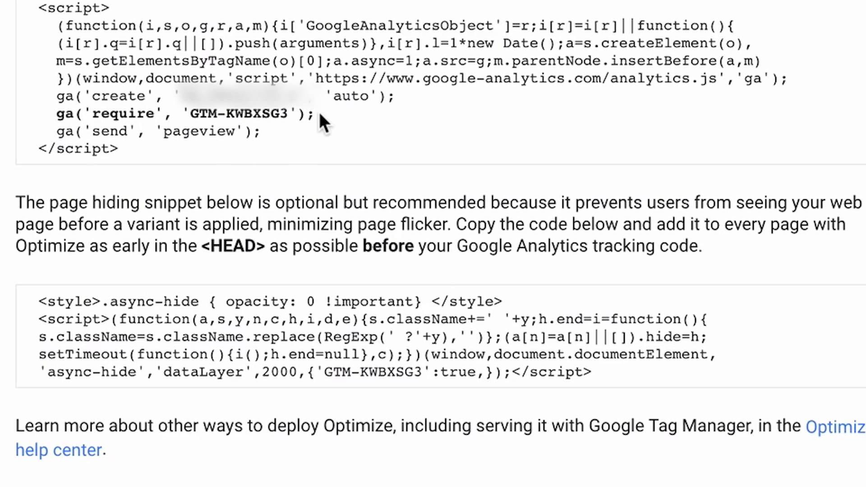
pyautogui.moveTo(319, 112); pyautogui.dragTo(14, 116)
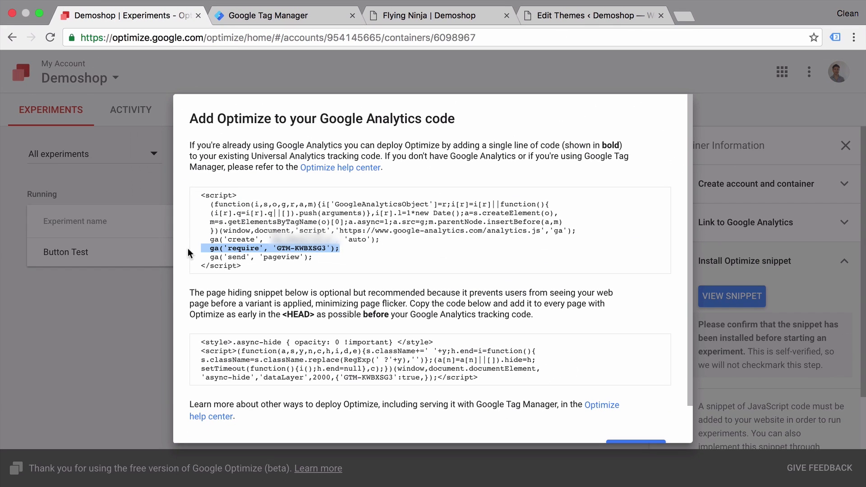
# Create a new Google Optimize tag with the {{GoogleAnalyticsId}} variable as tracking ID
pyautogui.click(250, 23)
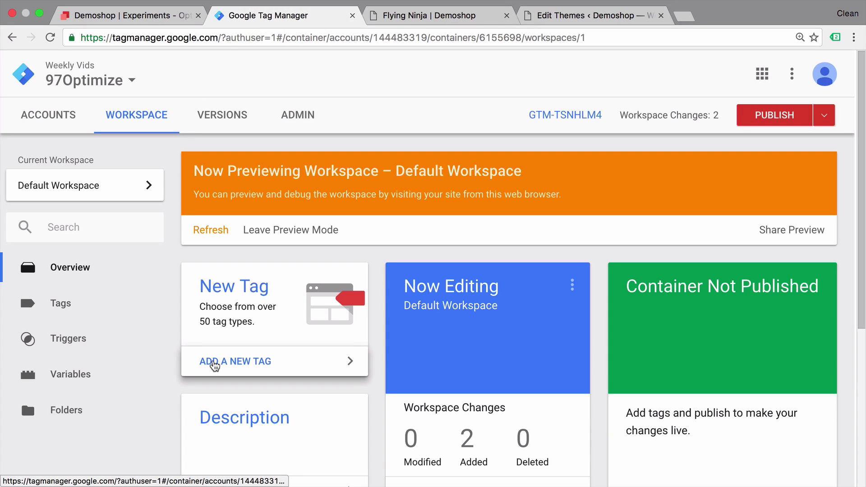
pyautogui.click(214, 364)
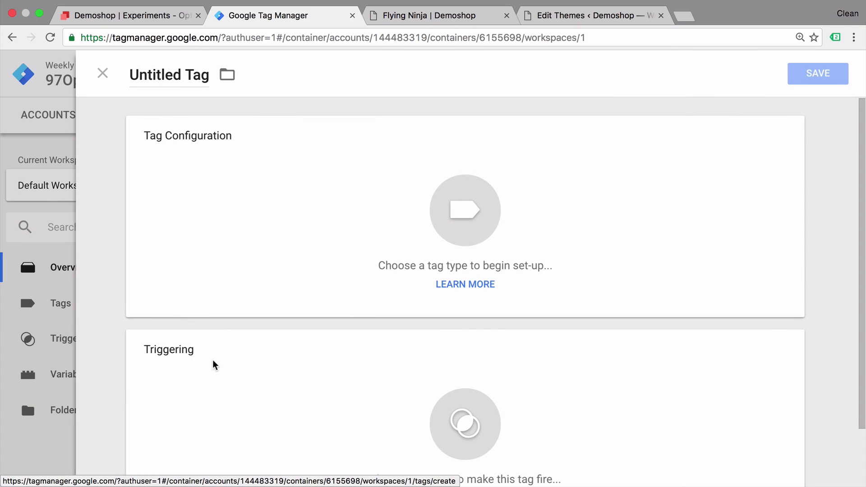
pyautogui.click(298, 300)
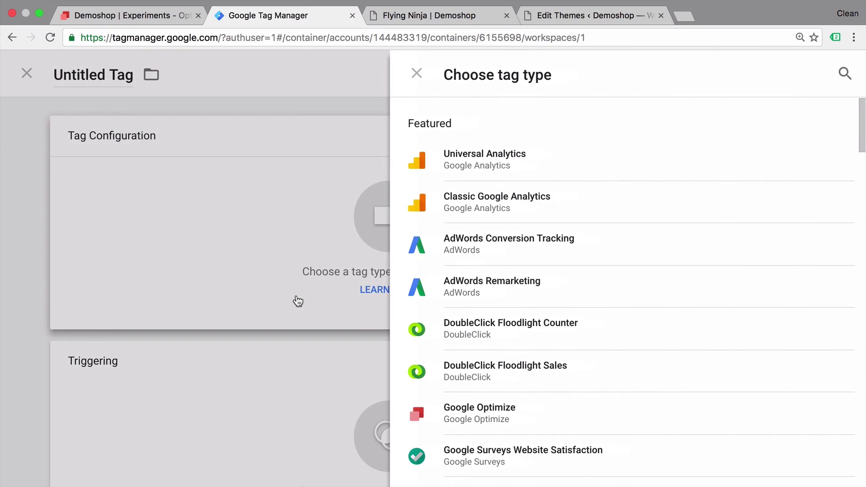
pyautogui.click(467, 428)
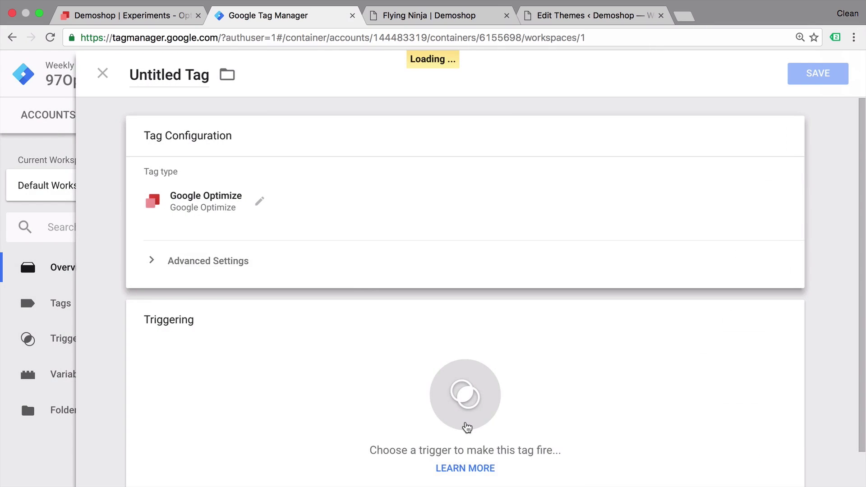
pyautogui.click(284, 268)
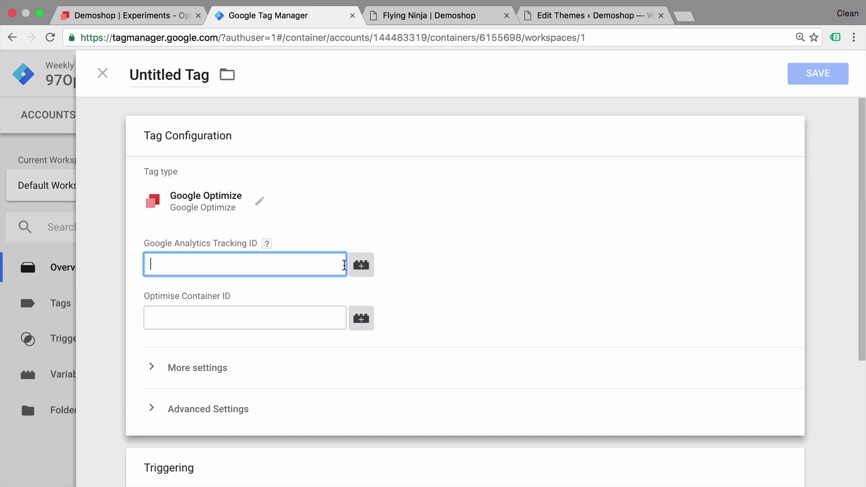
pyautogui.click(359, 272)
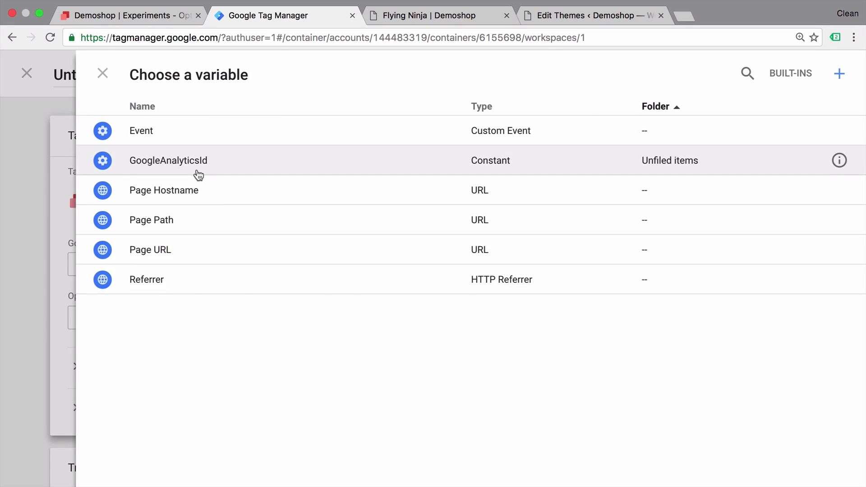
pyautogui.click(197, 174)
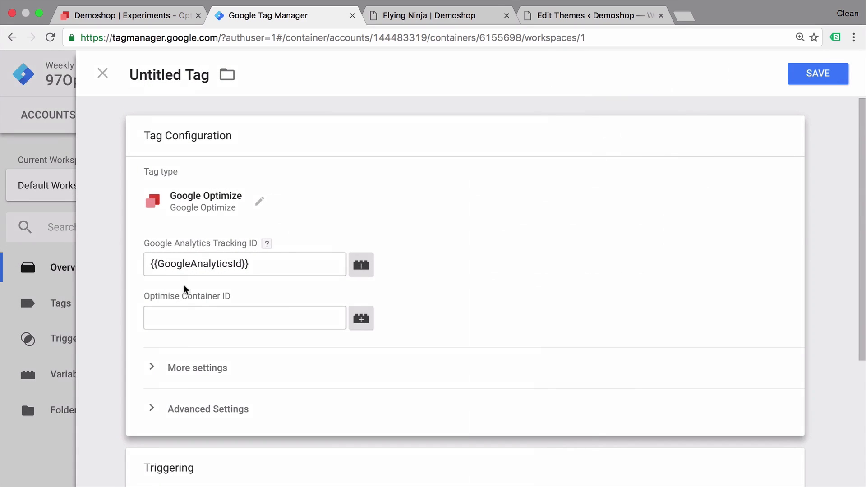
# Copy the container ID from Optimize's snippet into the Optimise Container ID field
pyautogui.click(178, 310)
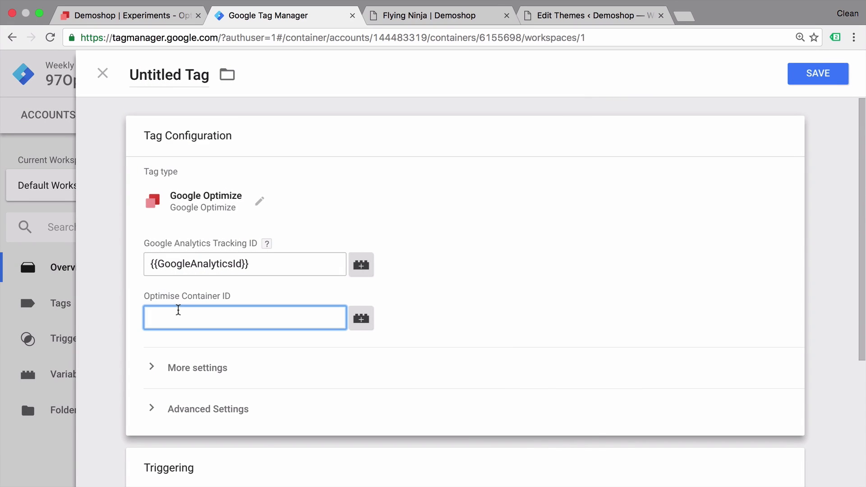
pyautogui.click(126, 16)
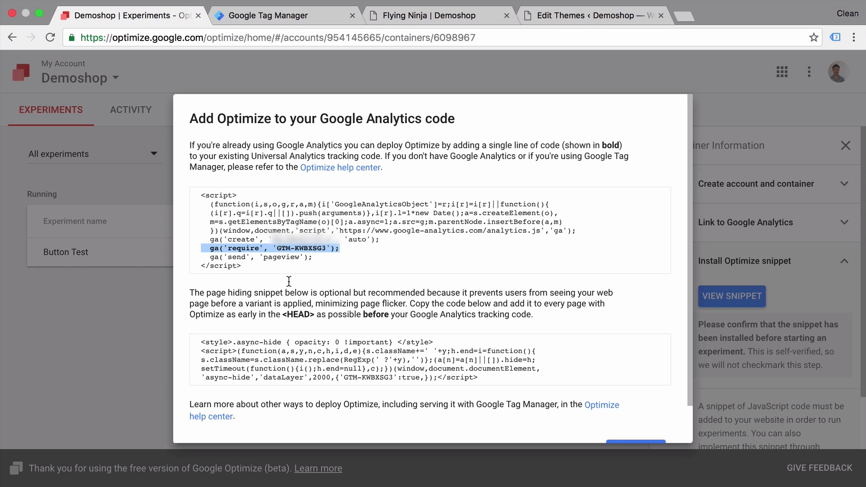
pyautogui.click(279, 248)
pyautogui.moveTo(277, 248); pyautogui.dragTo(328, 247)
pyautogui.press('super+c')
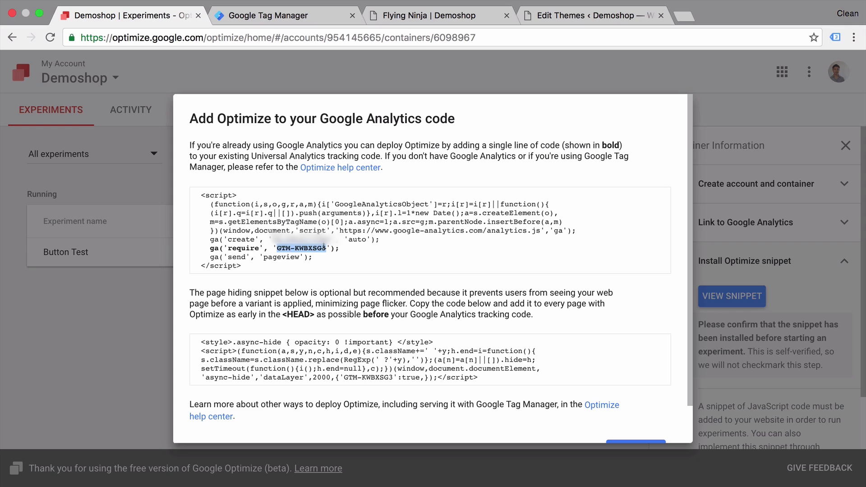
pyautogui.click(271, 15)
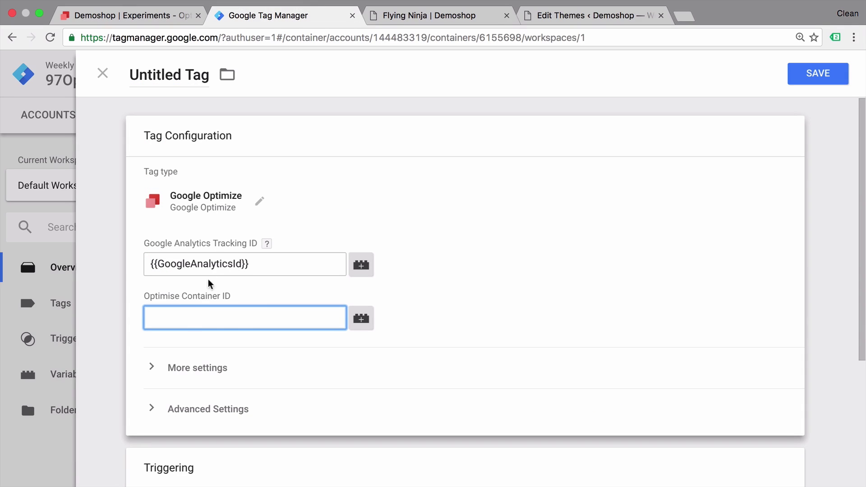
pyautogui.press('super+v')
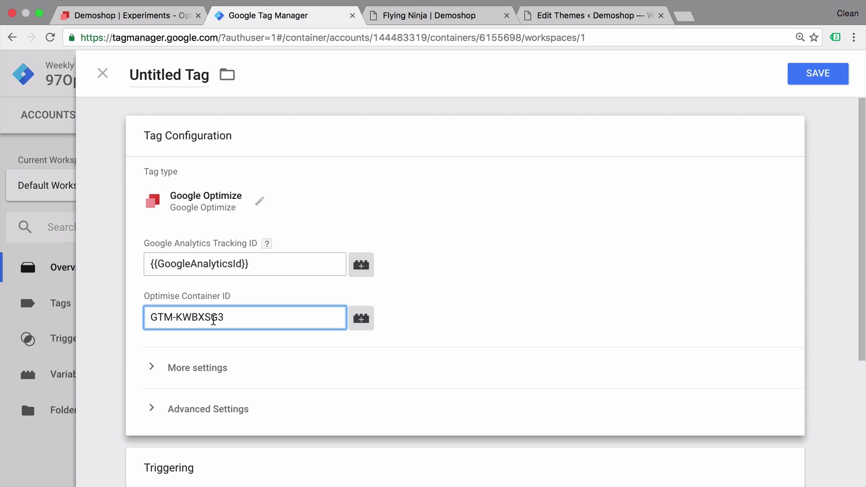
# Rename the tag to 'Optimise - General Testing Tag - All Pages'
pyautogui.moveTo(134, 74); pyautogui.dragTo(209, 74)
pyautogui.write('O')
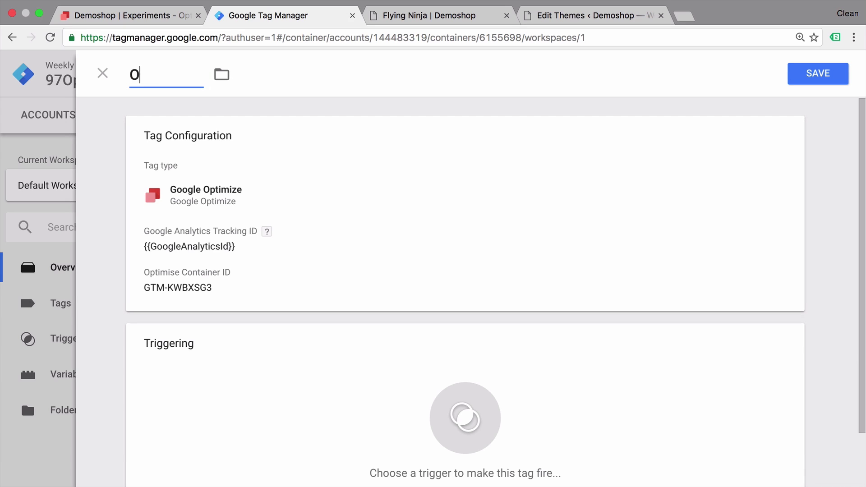
pyautogui.write('ptimise - General A/')
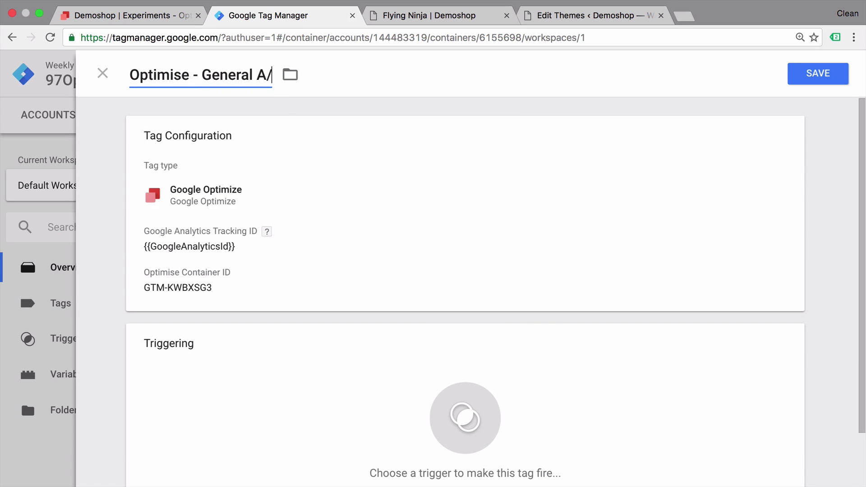
pyautogui.press('BackSpace')
pyautogui.press('BackSpace')
pyautogui.write('Testing Tag - All Pages')
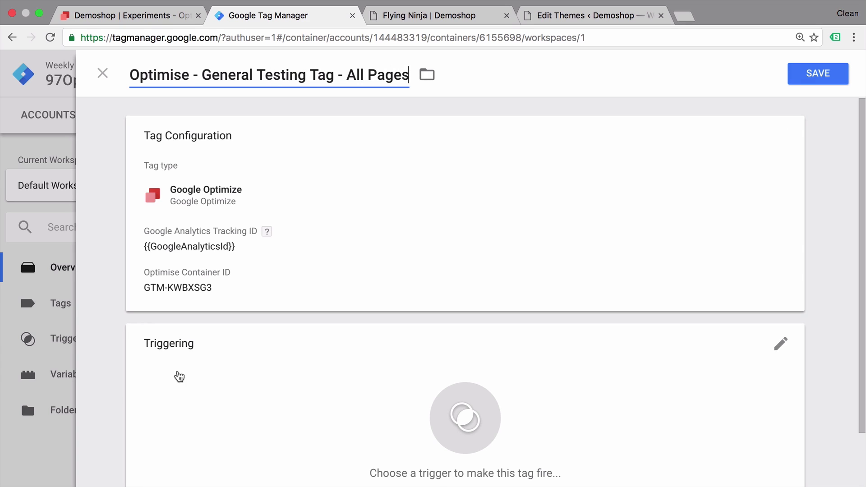
# Set the tag to fire on All Pages and save it
pyautogui.click(188, 381)
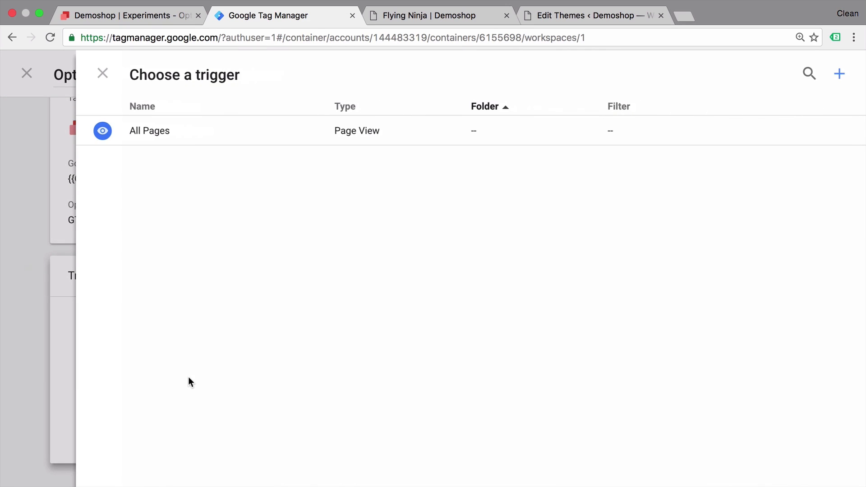
pyautogui.click(160, 143)
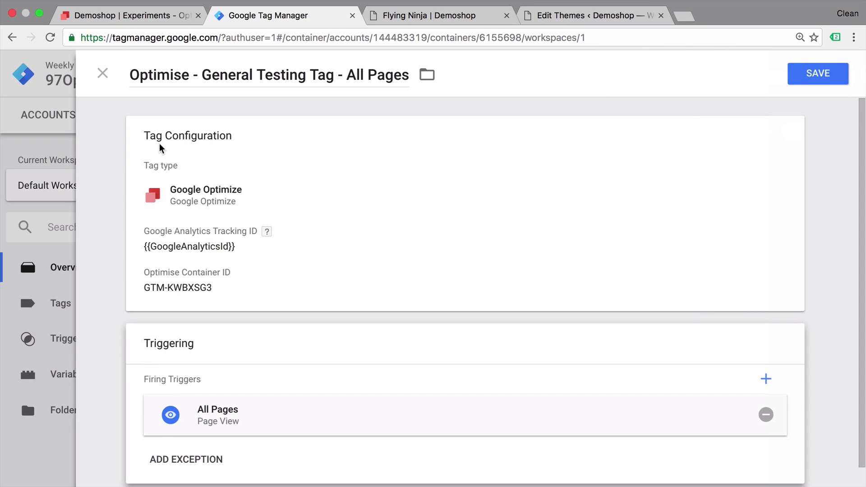
pyautogui.click(815, 76)
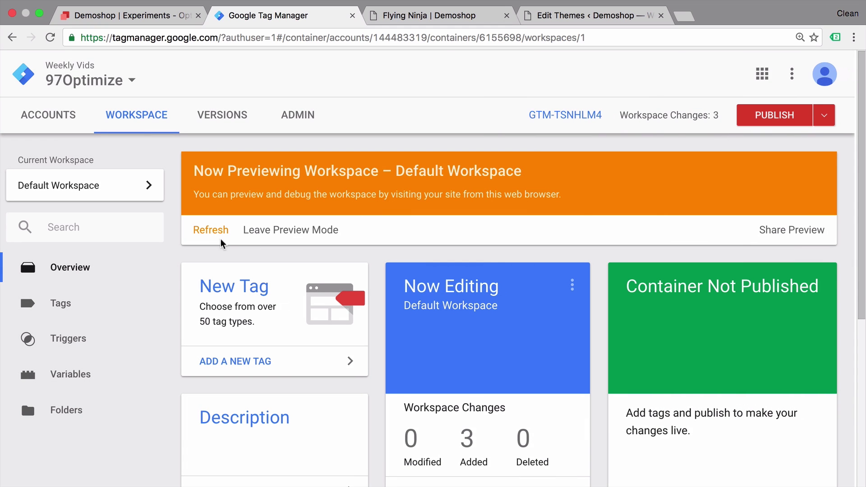
# Refresh the preview and reload the Flying Ninja page to confirm the Optimise tag fires
pyautogui.click(215, 231)
pyautogui.click(423, 17)
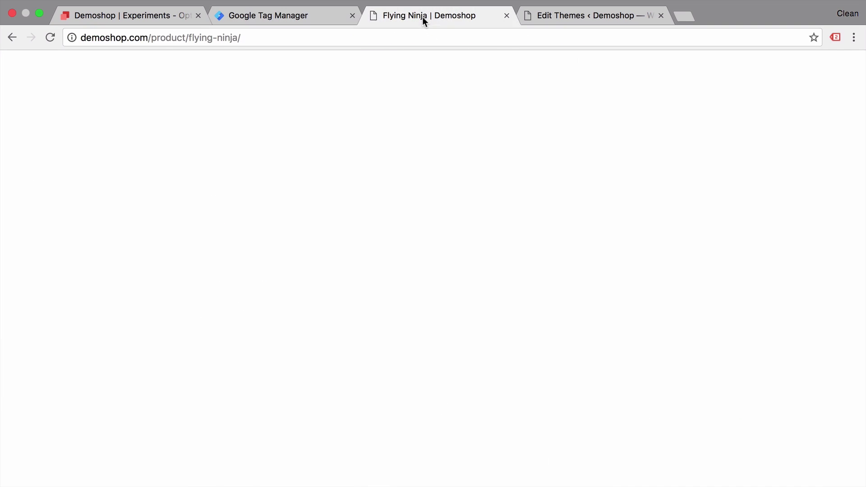
pyautogui.click(50, 37)
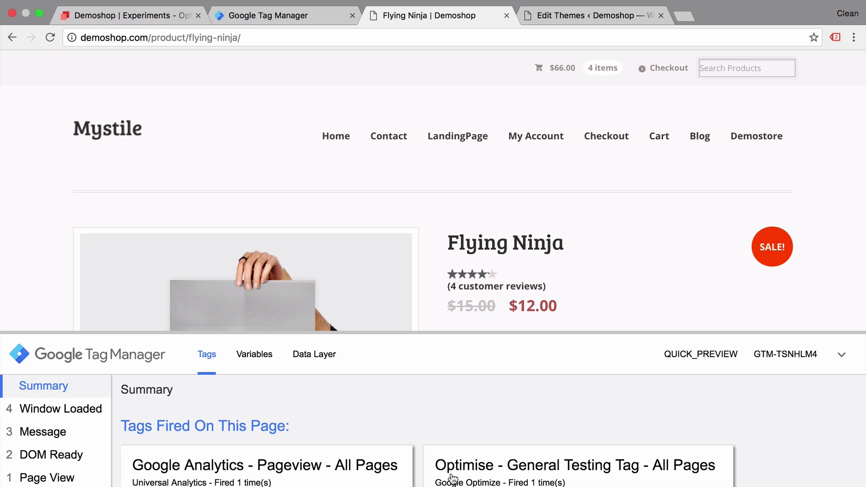
pyautogui.click(272, 22)
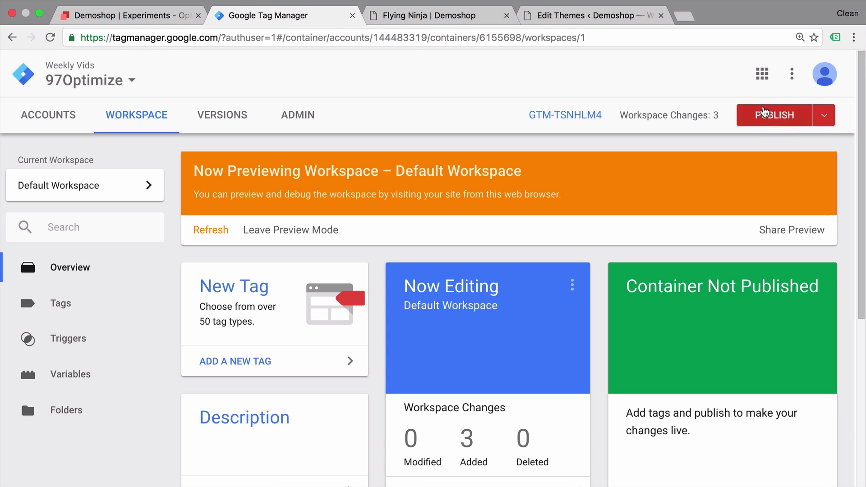
# Publish as version 'Add Google Optimise' with description 'added Google Optimise General Page Tag'
pyautogui.click(765, 114)
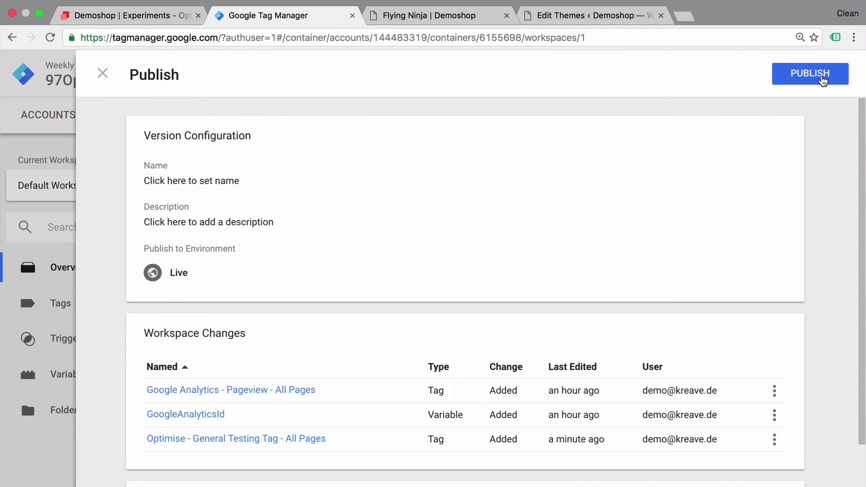
pyautogui.click(821, 77)
pyautogui.click(246, 219)
pyautogui.write('Add Google Optimise')
pyautogui.press('Tab')
pyautogui.write('added')
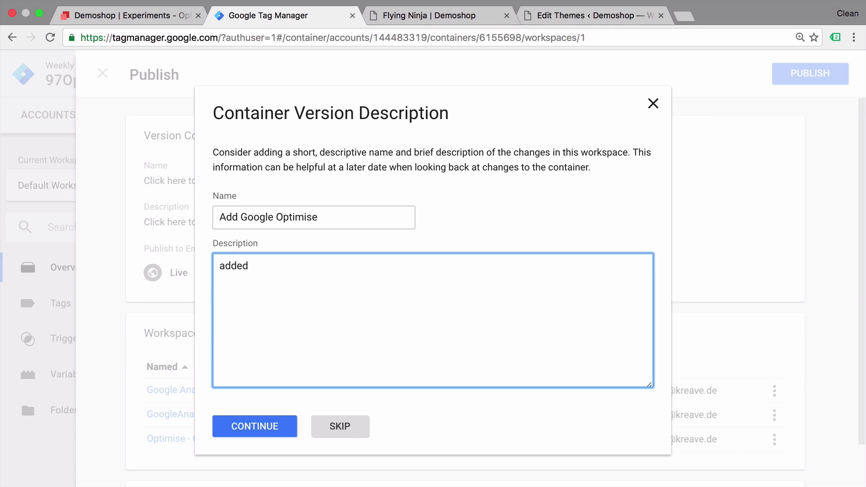
pyautogui.write(' Google Optimise General Pa')
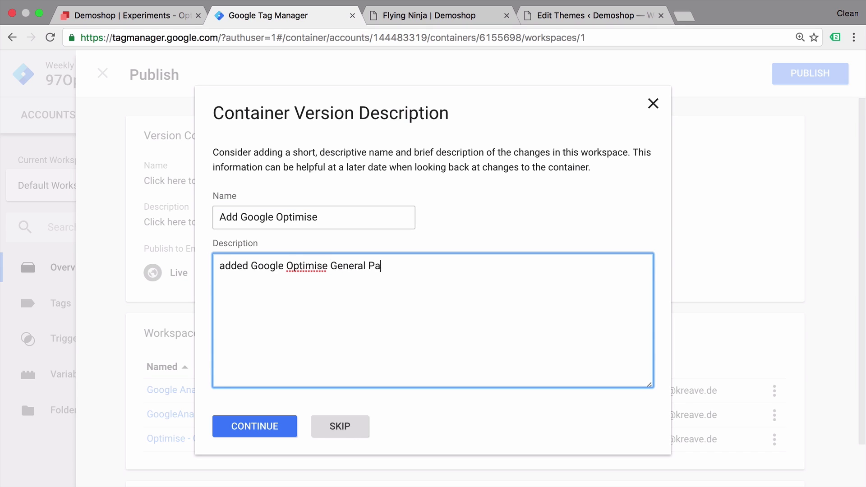
pyautogui.write('ge Tag')
pyautogui.click(266, 432)
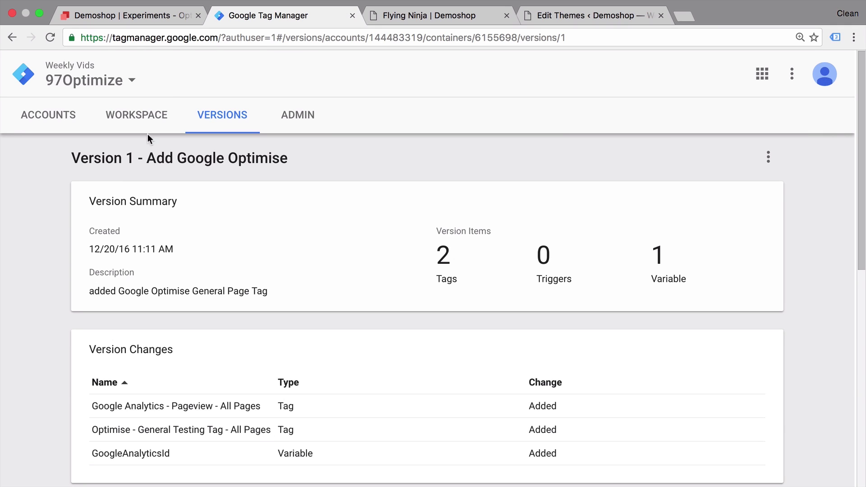
# Return to Optimize's snippet dialog after glancing at the Flying Ninja product page
pyautogui.click(144, 21)
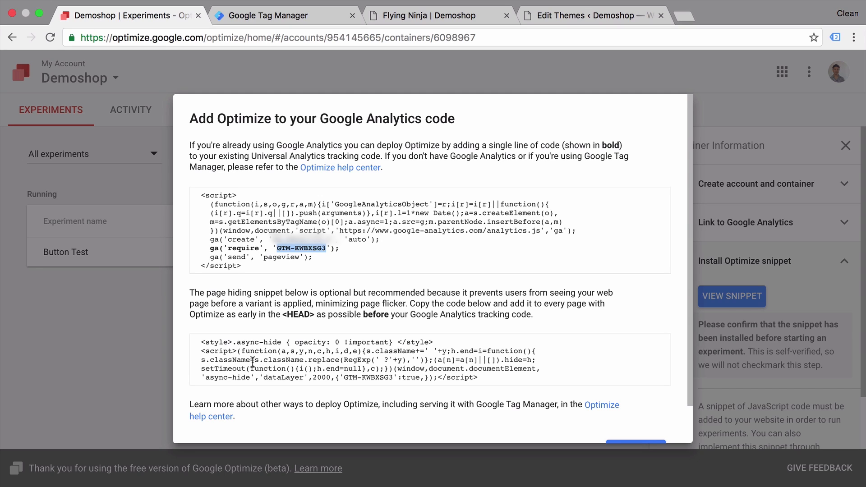
pyautogui.click(408, 18)
pyautogui.click(307, 378)
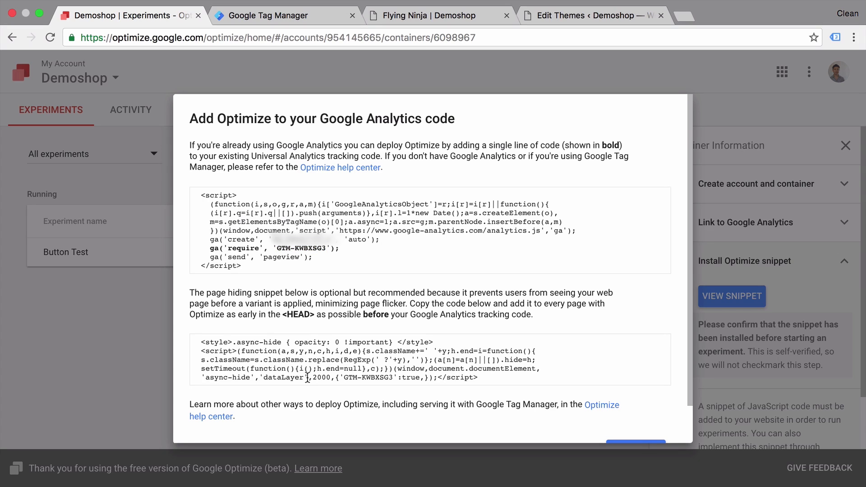
# Select the page-hiding snippet and view the Flying Ninja page's HTML source
pyautogui.moveTo(474, 377); pyautogui.dragTo(185, 342)
pyautogui.press('super+c')
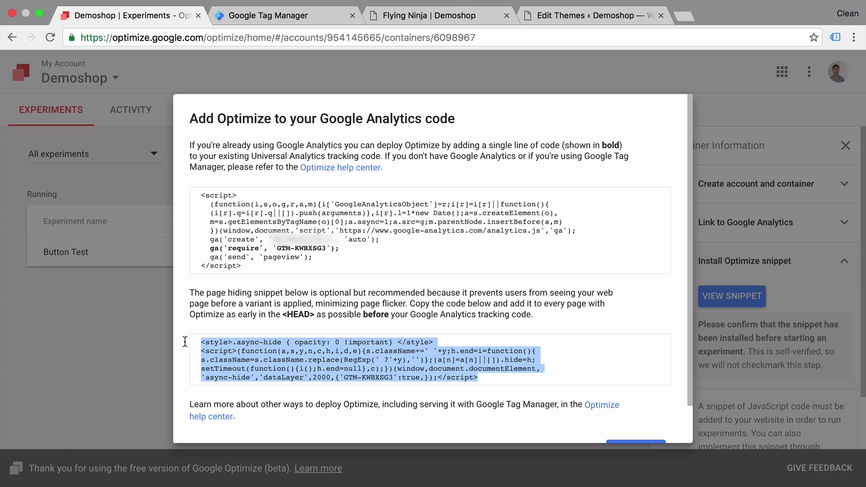
pyautogui.click(452, 17)
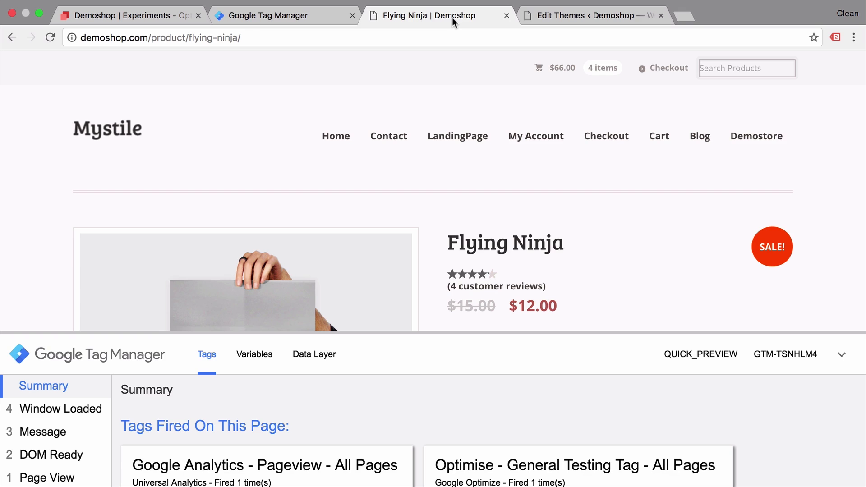
pyautogui.rightClick(417, 200)
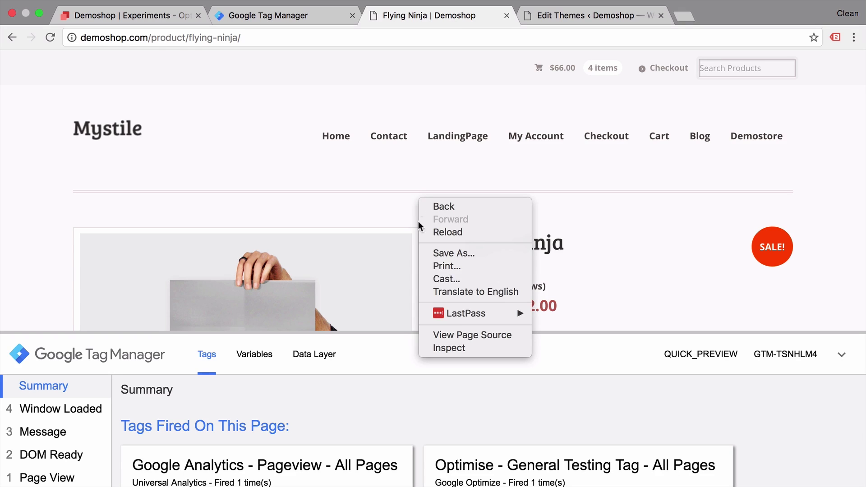
pyautogui.click(441, 336)
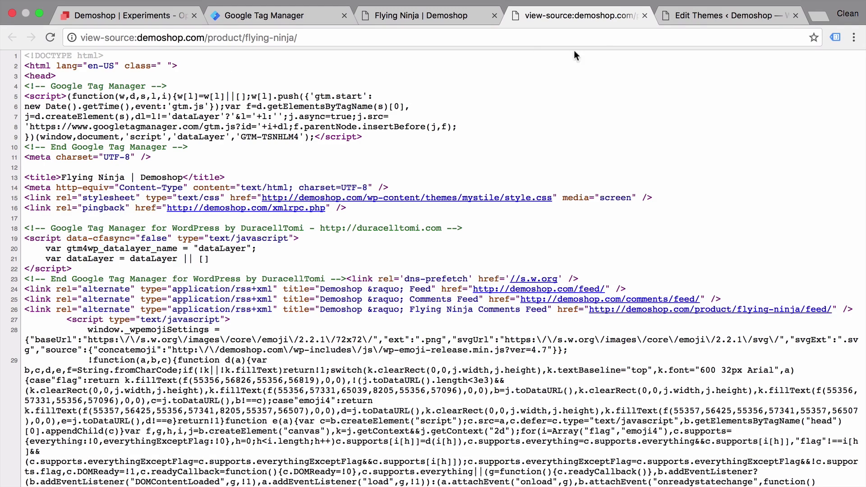
pyautogui.click(688, 21)
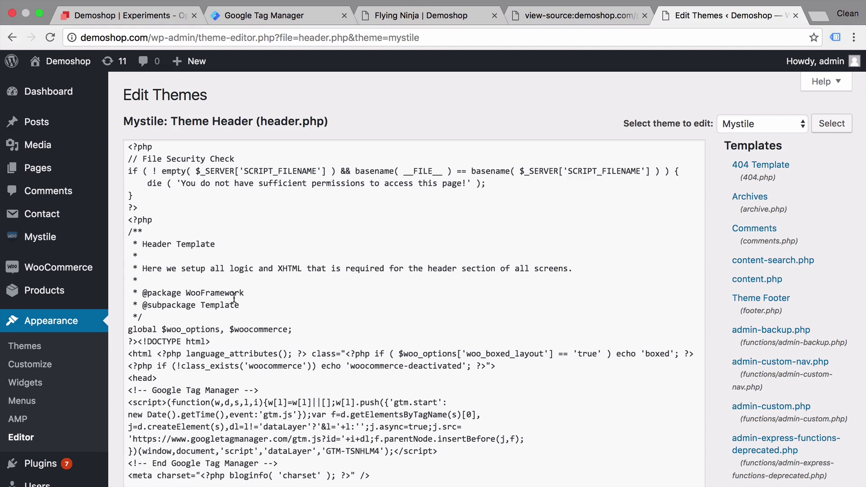
# Paste the page-hiding snippet after <head> in header.php, update the file and reload the product page
pyautogui.click(168, 378)
pyautogui.press('Return')
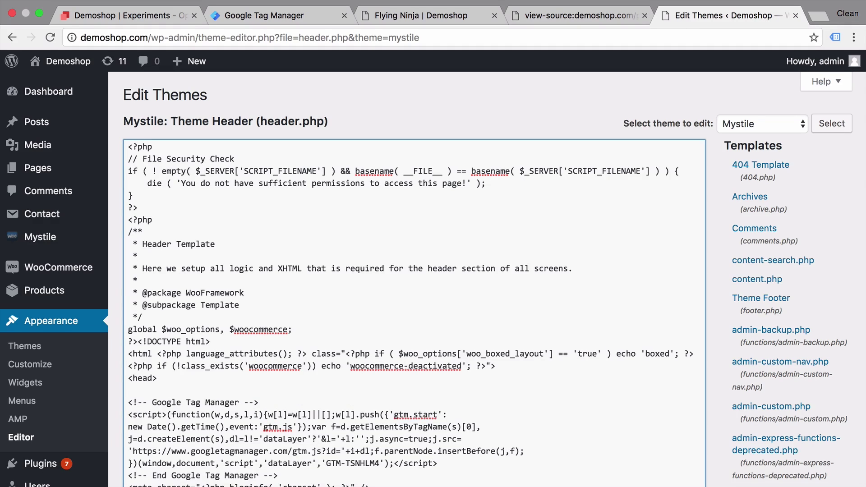
pyautogui.press('super+v')
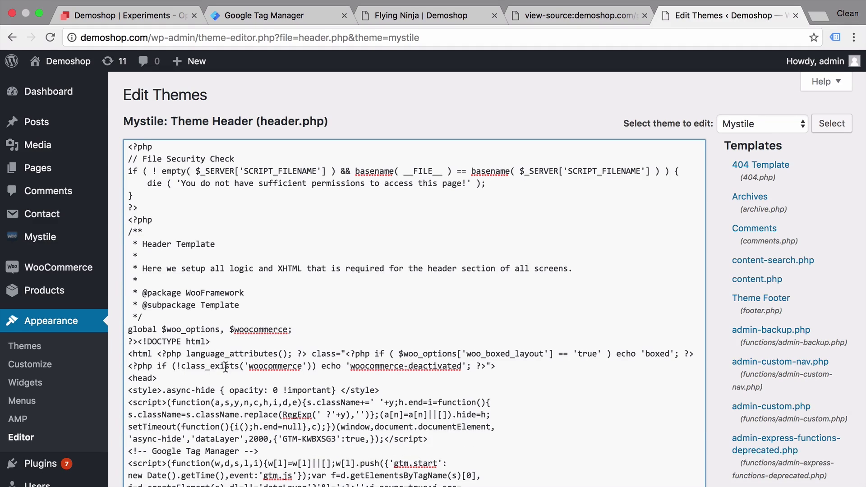
pyautogui.scroll(-9, 710, 334)
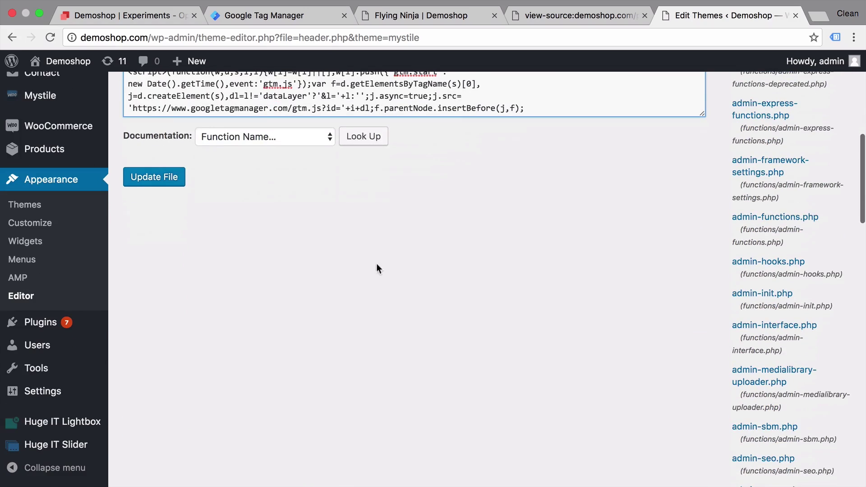
pyautogui.click(168, 178)
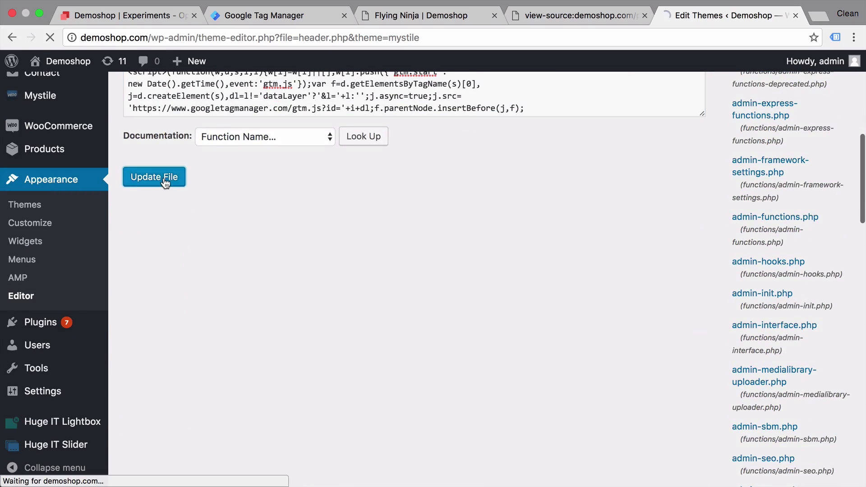
pyautogui.click(435, 18)
pyautogui.press('super+r')
pyautogui.middleClick(541, 19)
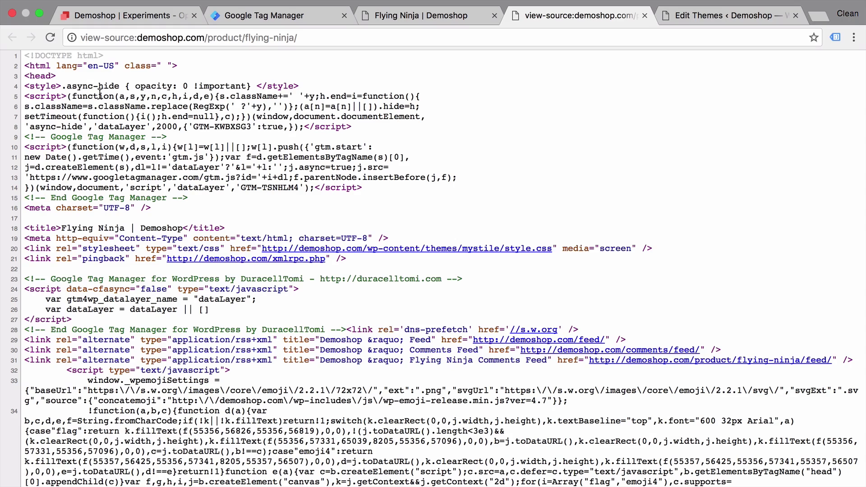
pyautogui.click(127, 15)
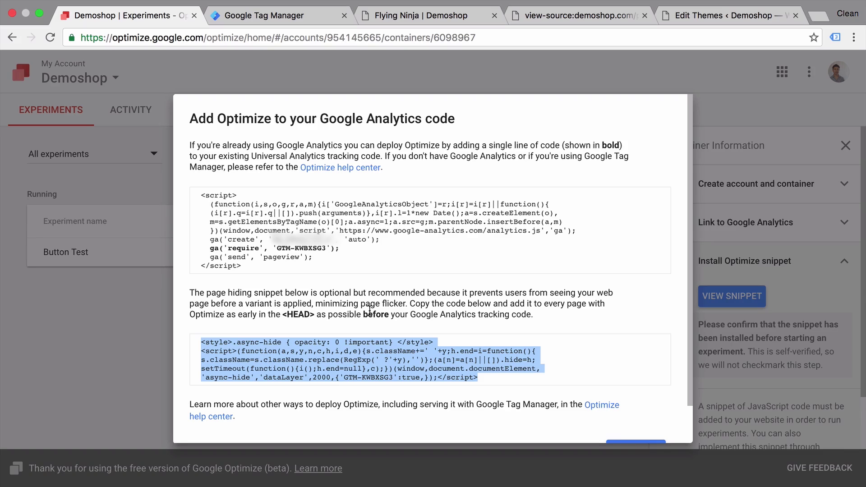
# Dismiss the Optimize snippet setup and start a new experiment named 'Green Button'
pyautogui.scroll(-2, 370, 310)
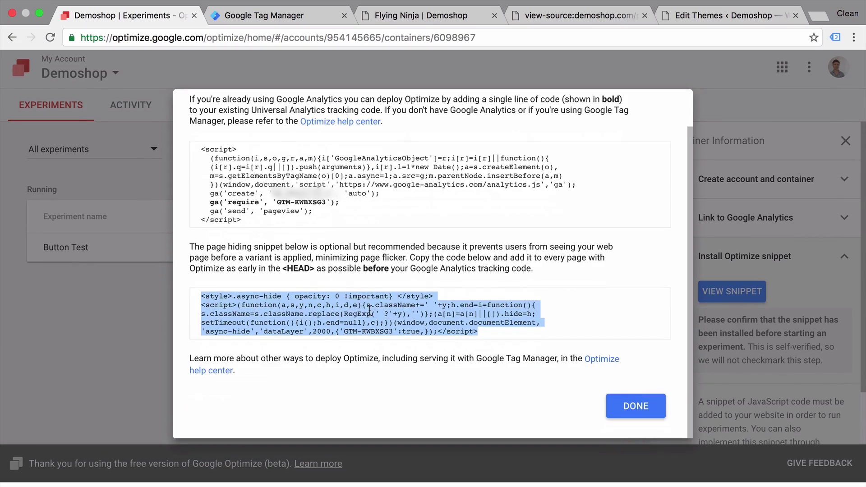
pyautogui.click(622, 415)
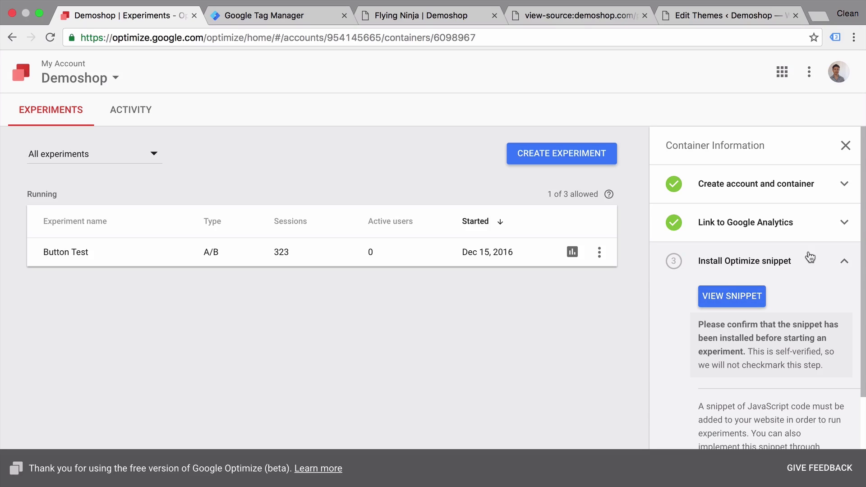
pyautogui.click(846, 263)
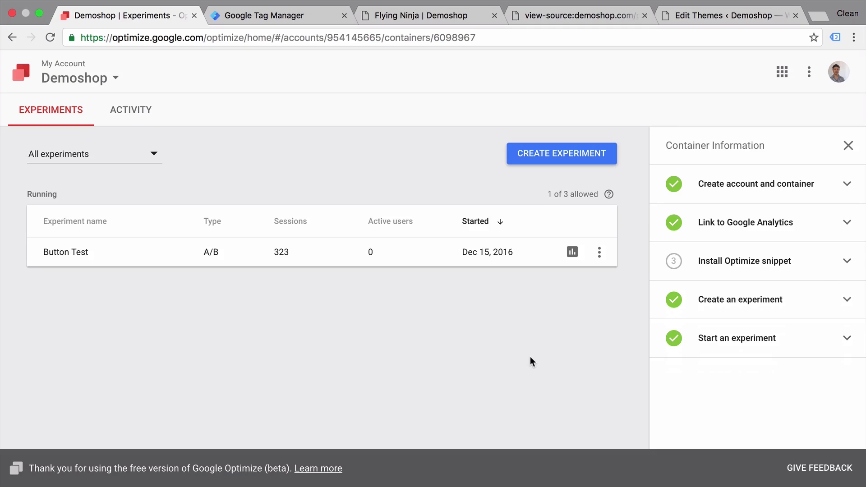
pyautogui.click(543, 156)
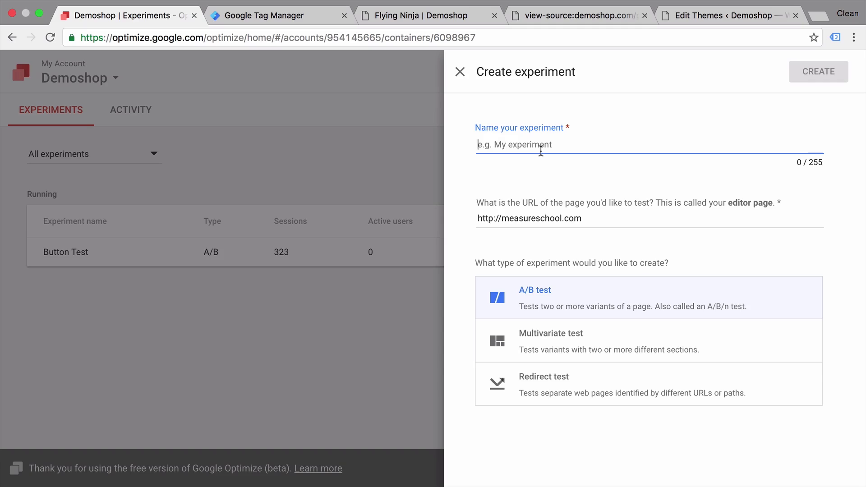
pyautogui.write('Green Button')
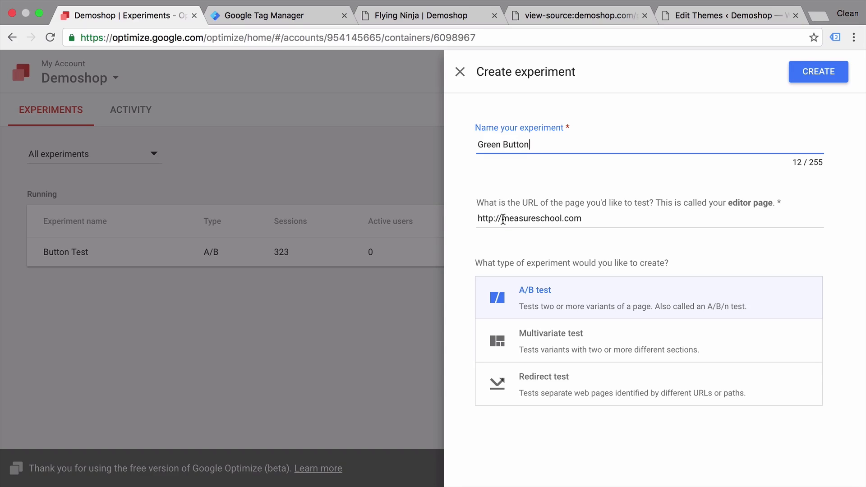
# Set the editor page to demoshop.com/product/flying-ninja/ and create the A/B experiment
pyautogui.click(420, 22)
pyautogui.click(343, 40)
pyautogui.hotkey('ctrl', 'c')
pyautogui.click(135, 21)
pyautogui.tripleClick(578, 218)
pyautogui.hotkey('ctrl', 'v')
pyautogui.click(462, 292)
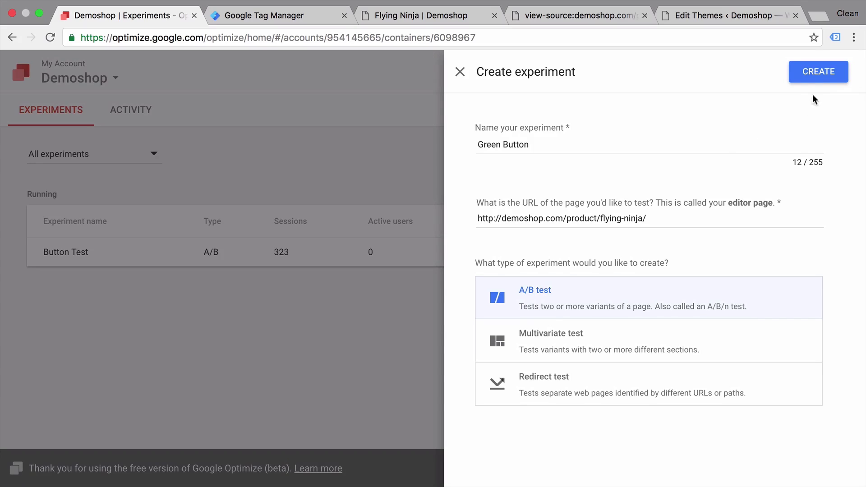
pyautogui.click(822, 72)
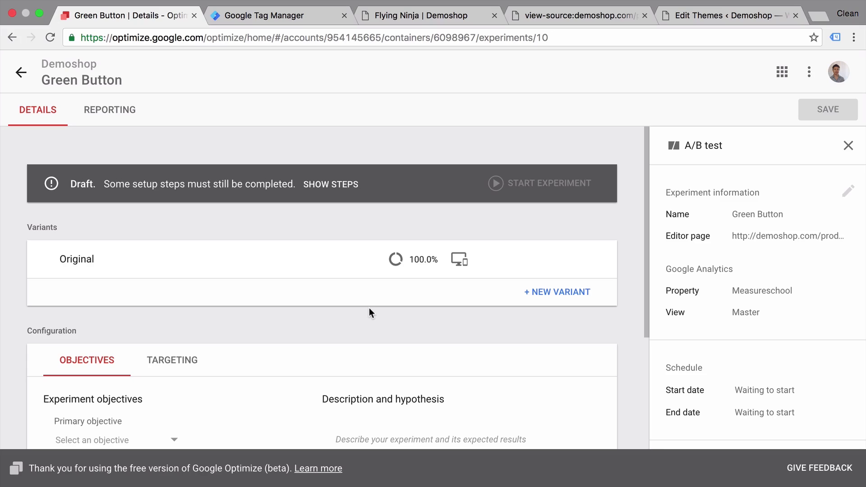
# Add a 'Green Button' variant, then save and continue into its visual editor
pyautogui.scroll(-1, 370, 309)
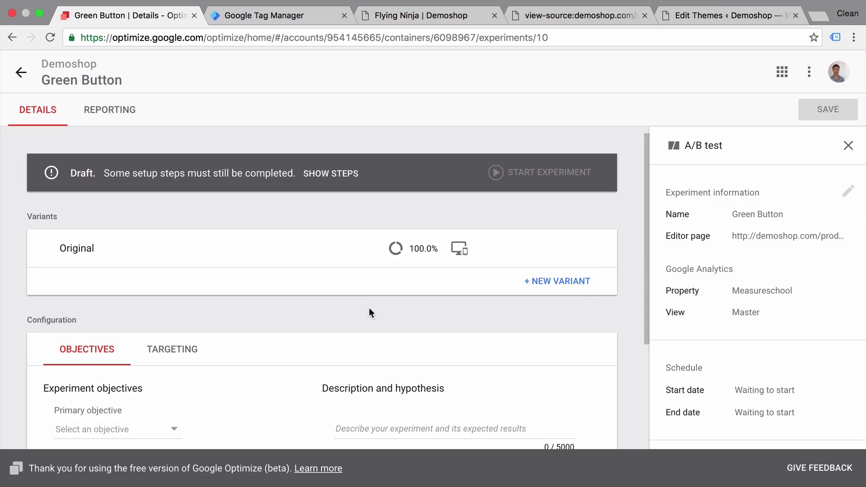
pyautogui.click(572, 288)
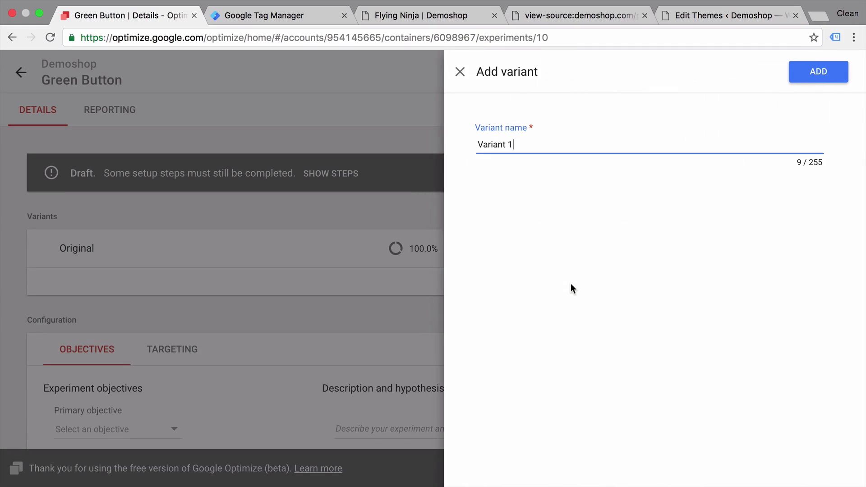
pyautogui.tripleClick(538, 144)
pyautogui.write('Gr')
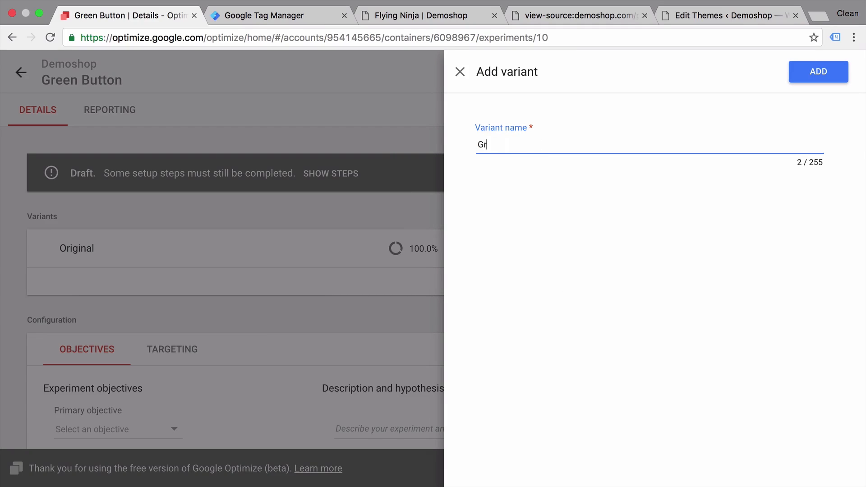
pyautogui.write('een Button')
pyautogui.click(818, 70)
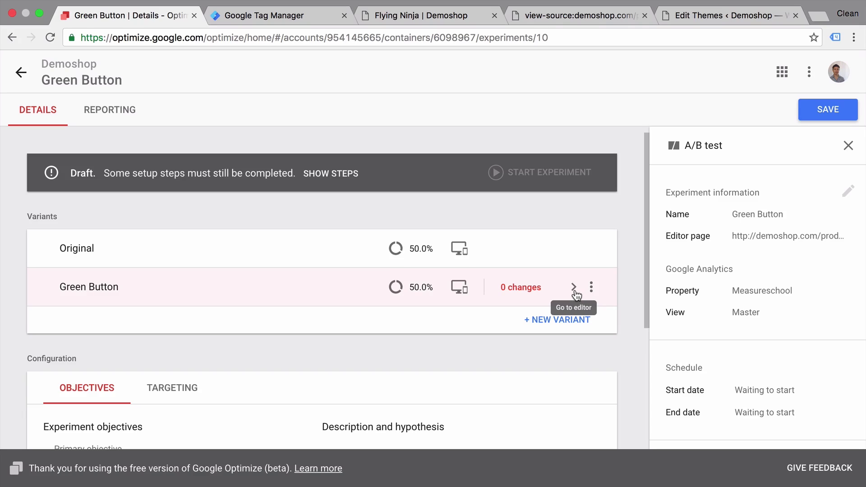
pyautogui.click(575, 290)
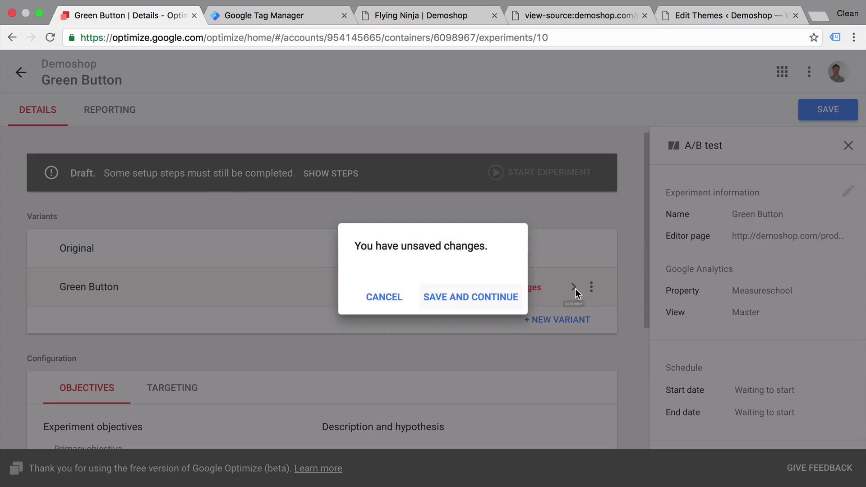
pyautogui.click(485, 300)
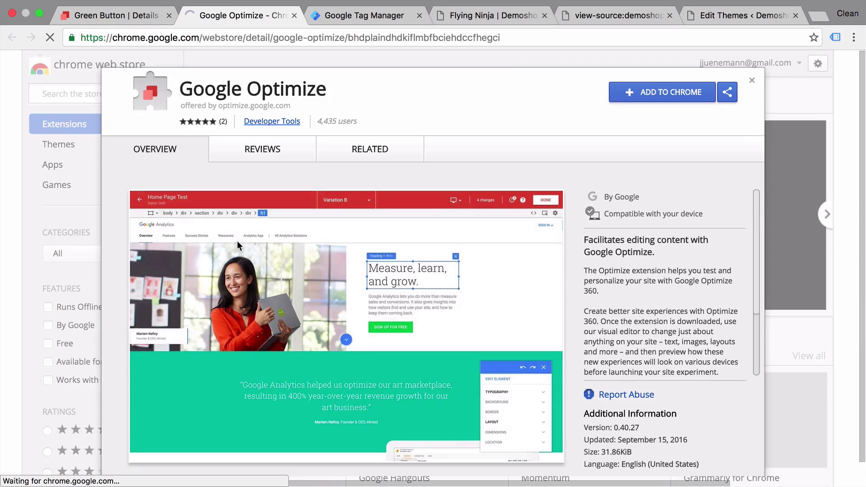
# Install the Google Optimize Chrome extension, then bring up the Tag Manager workspace overview
pyautogui.click(655, 95)
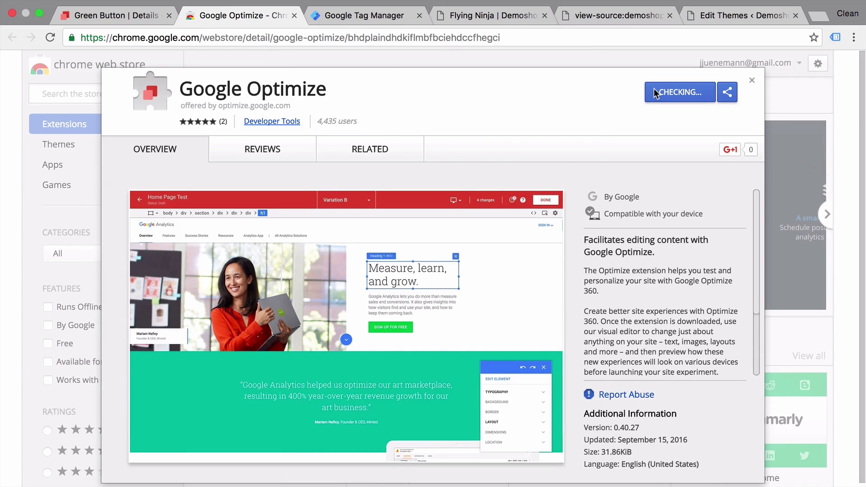
pyautogui.click(521, 148)
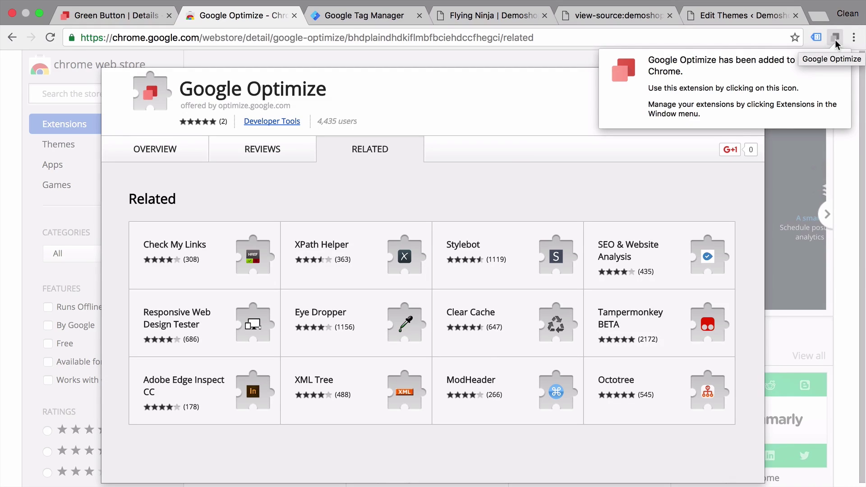
pyautogui.click(489, 14)
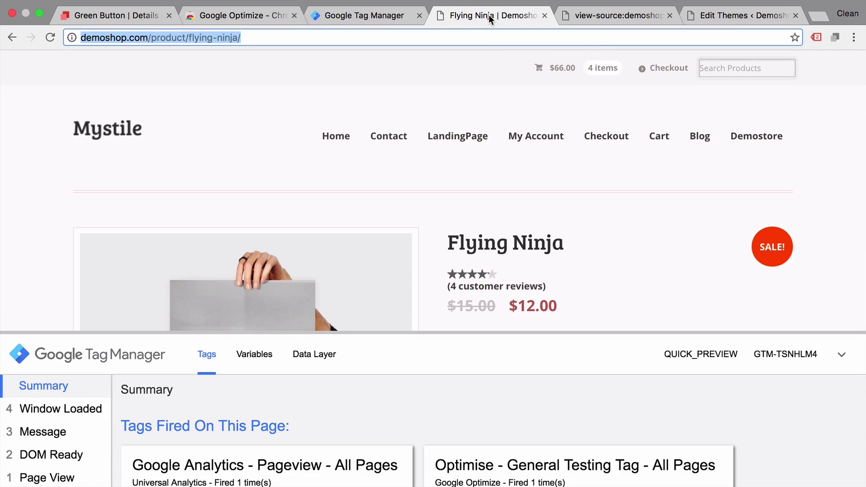
pyautogui.click(361, 16)
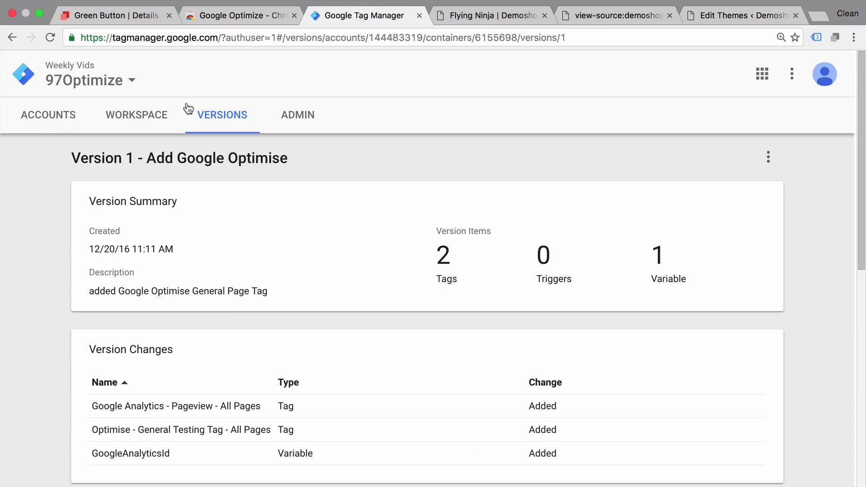
pyautogui.click(149, 121)
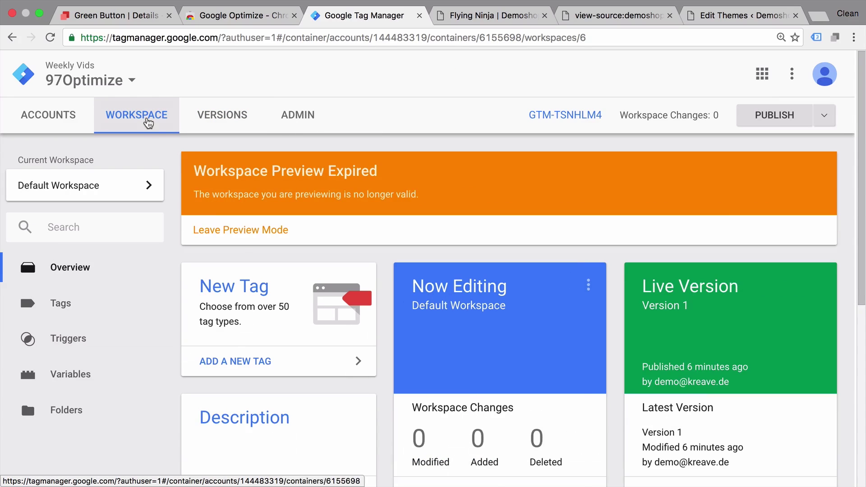
# Exit Tag Manager preview mode, reload the Flying Ninja page, and return to the Optimize experiment
pyautogui.click(241, 231)
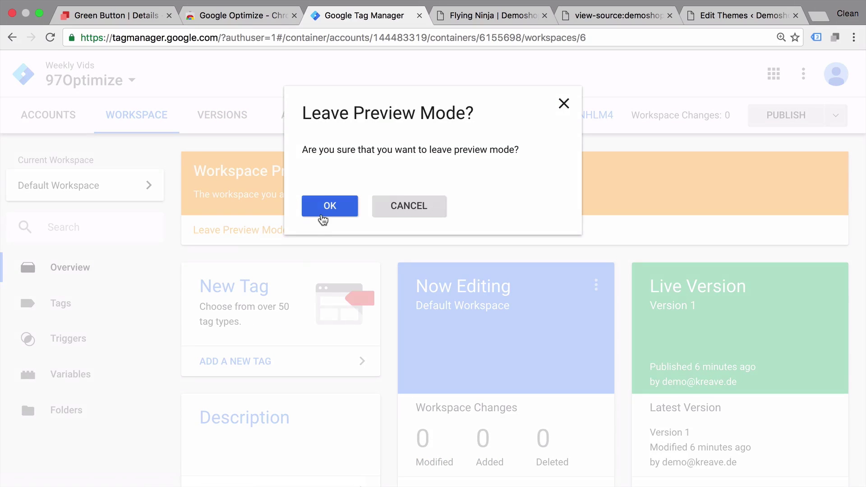
pyautogui.click(330, 206)
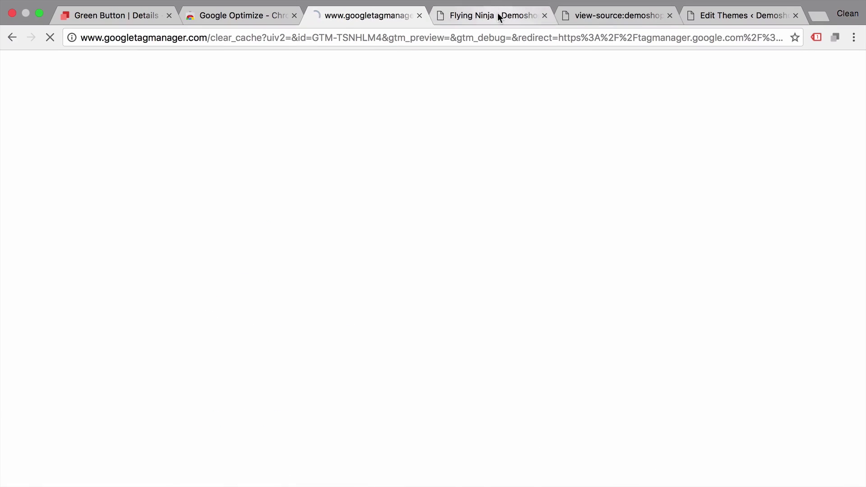
pyautogui.click(497, 14)
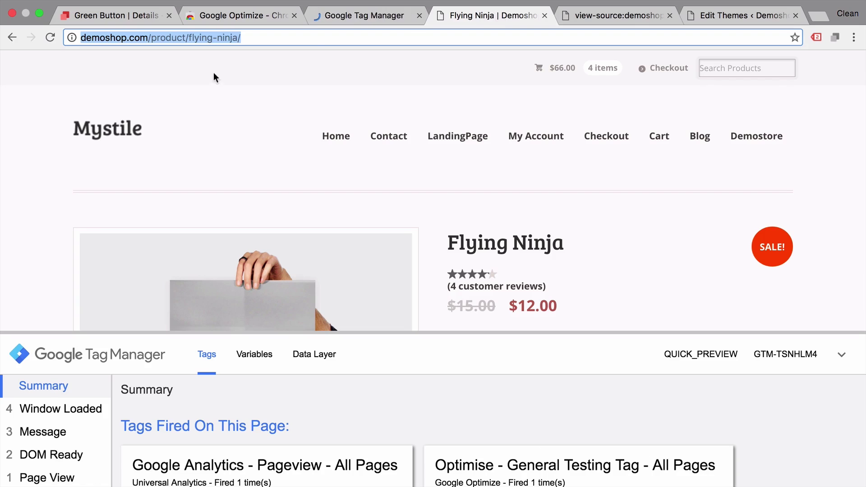
pyautogui.click(49, 39)
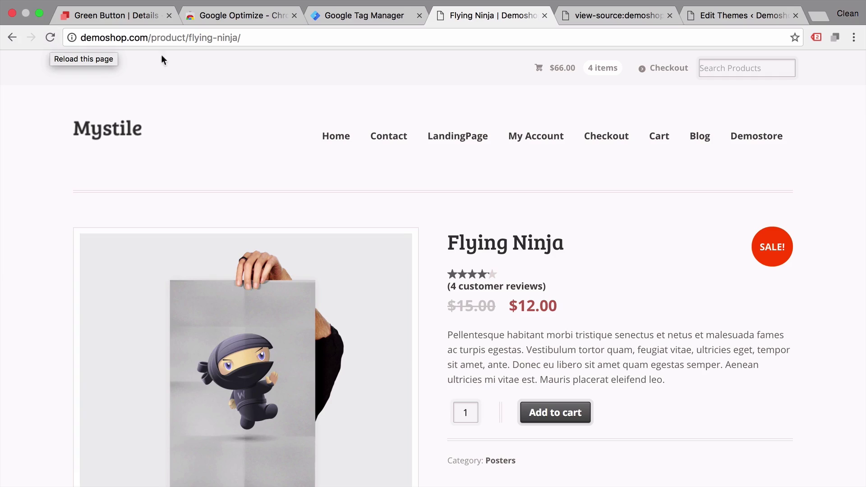
pyautogui.click(130, 15)
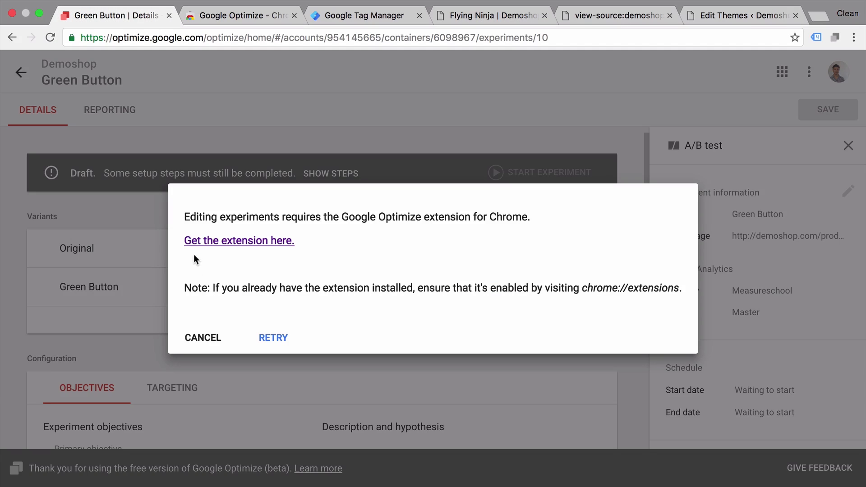
# Retry with the extension to load the editor, then inspect the header, links, product image and description
pyautogui.click(268, 341)
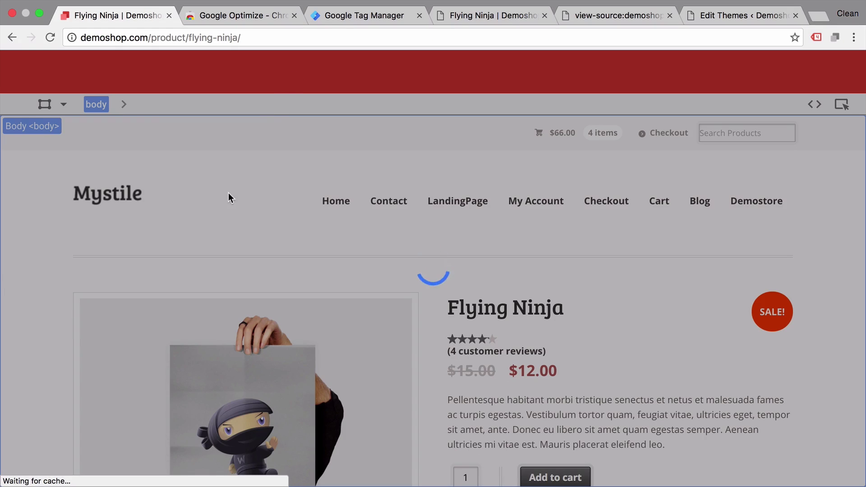
pyautogui.click(228, 199)
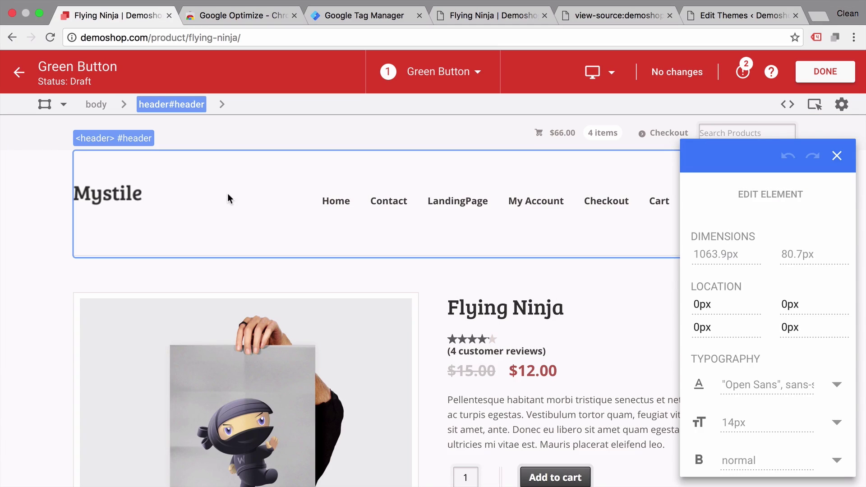
pyautogui.click(519, 138)
pyautogui.click(458, 200)
pyautogui.click(497, 351)
pyautogui.click(536, 202)
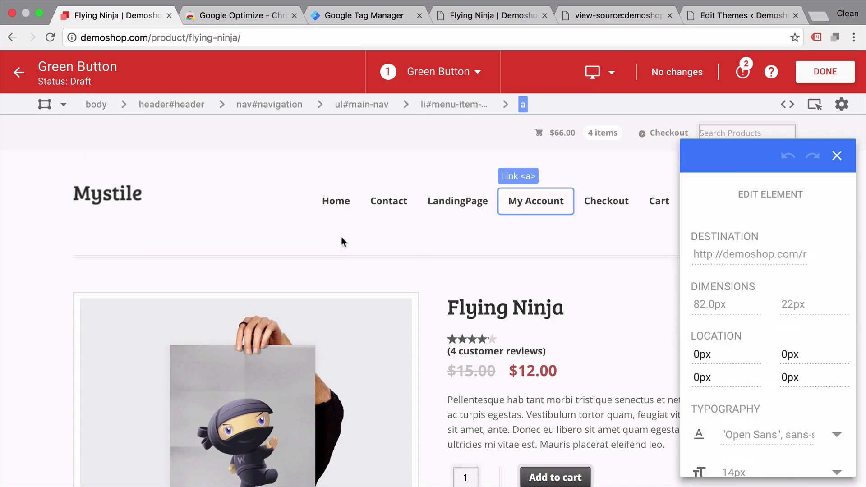
pyautogui.click(378, 392)
pyautogui.click(496, 296)
pyautogui.click(509, 204)
pyautogui.scroll(-1, 509, 204)
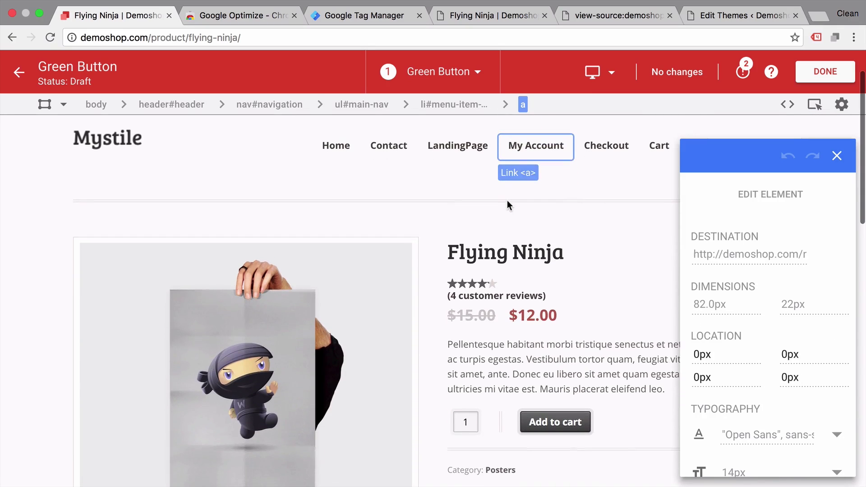
pyautogui.click(507, 200)
pyautogui.click(360, 394)
pyautogui.click(493, 360)
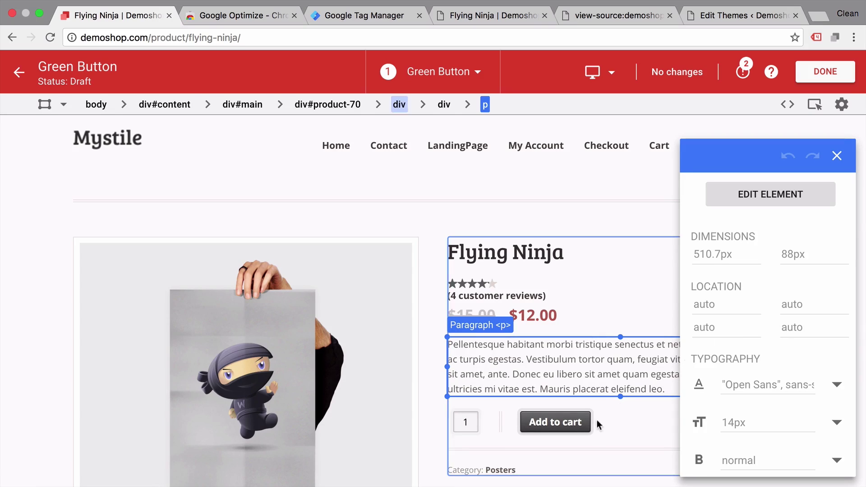
# Select the Add to cart button and look through its element editing options
pyautogui.click(585, 429)
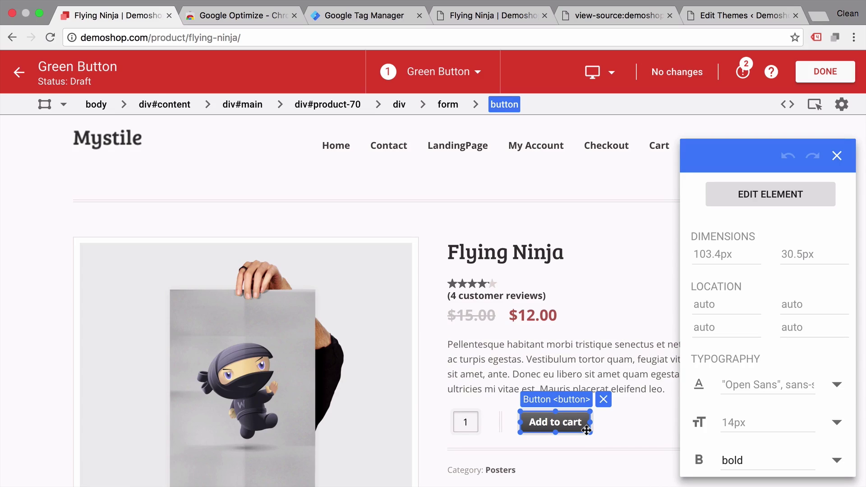
pyautogui.scroll(-5, 778, 365)
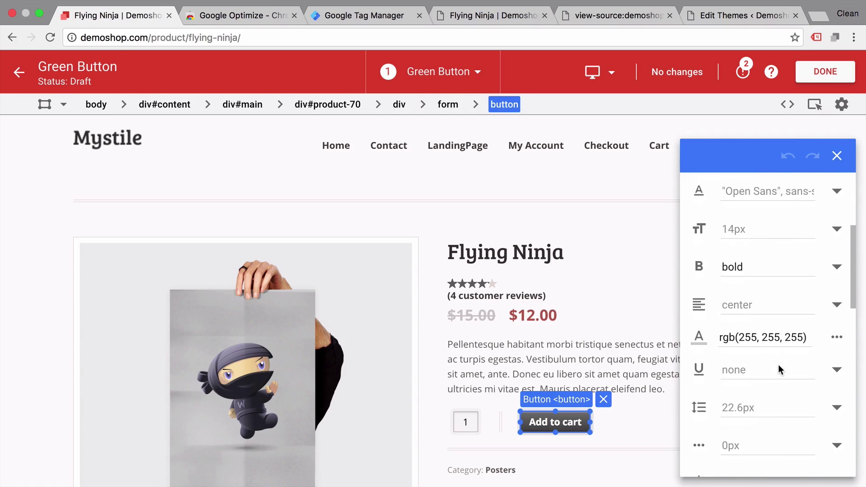
pyautogui.scroll(-1, 778, 365)
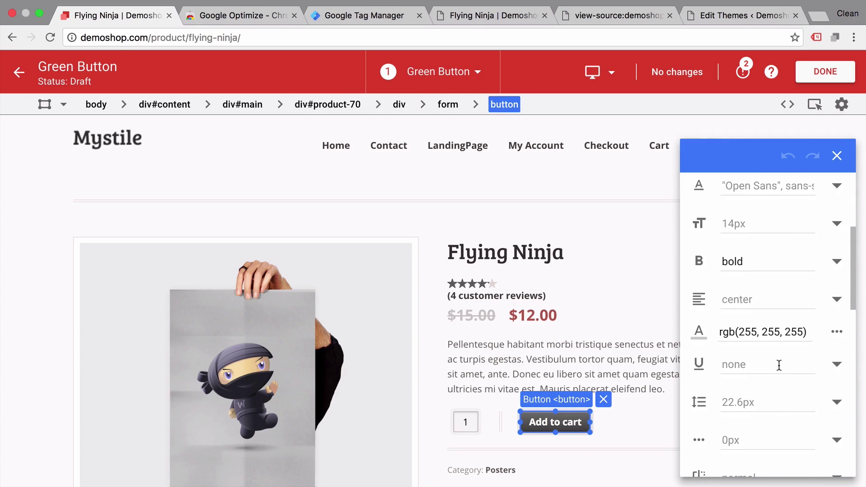
pyautogui.scroll(4, 780, 366)
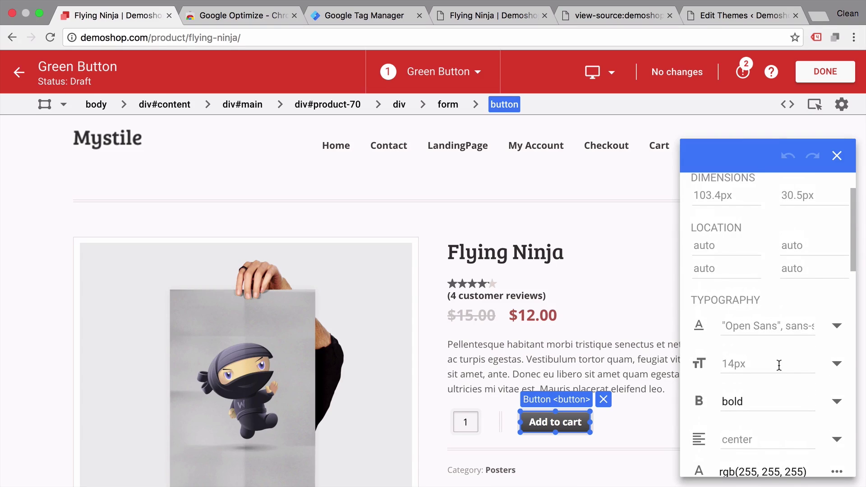
pyautogui.scroll(3, 779, 366)
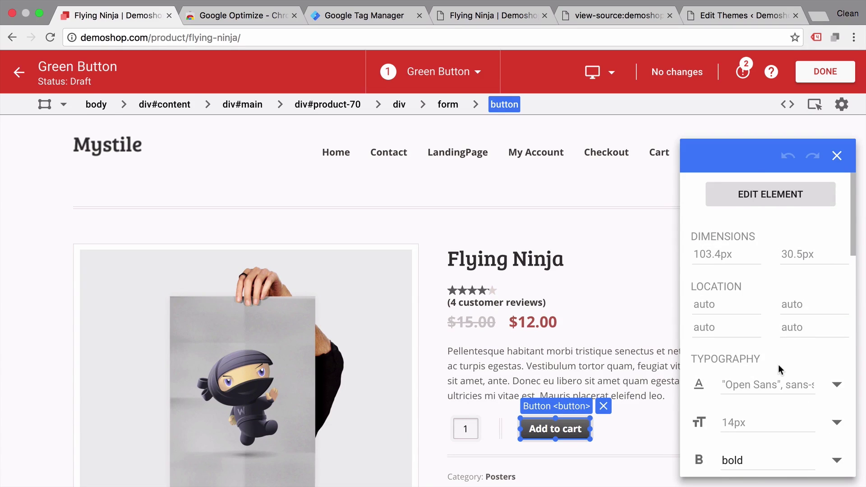
pyautogui.scroll(-5, 778, 365)
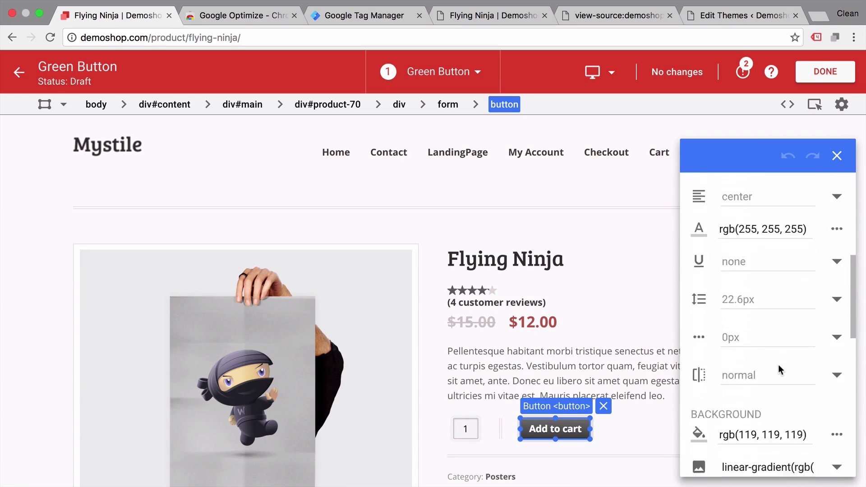
pyautogui.scroll(-6, 778, 365)
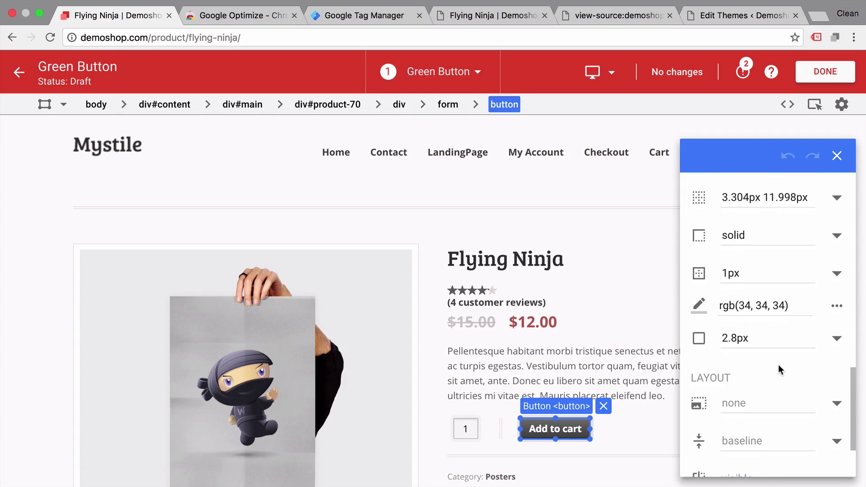
pyautogui.scroll(-3, 778, 364)
pyautogui.scroll(12, 778, 365)
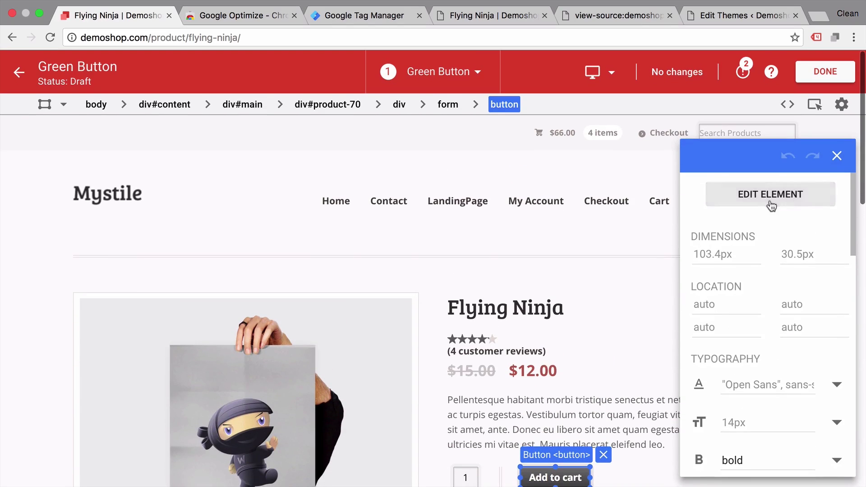
pyautogui.click(771, 206)
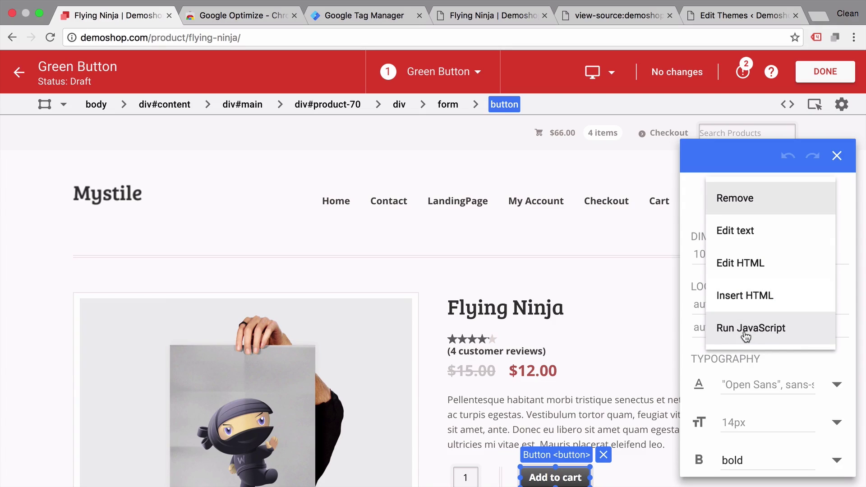
pyautogui.click(688, 358)
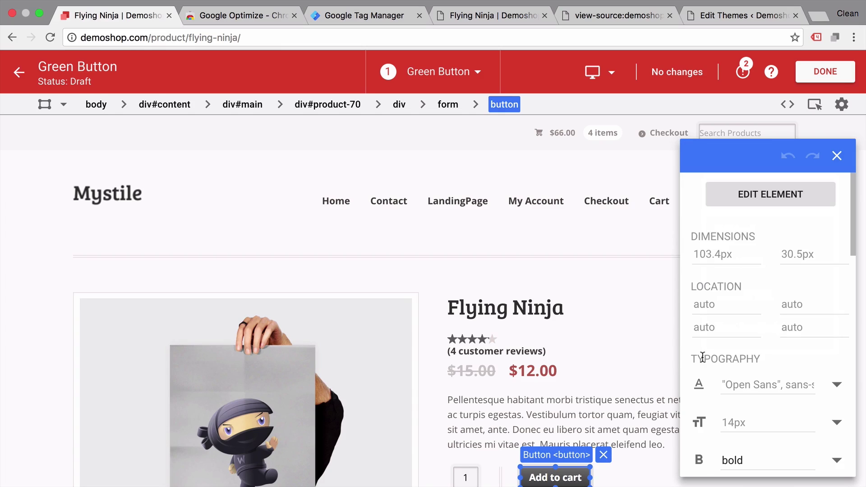
# Set the button background colour to rgb(0, 255, 0) and background-image to none
pyautogui.scroll(-5, 702, 358)
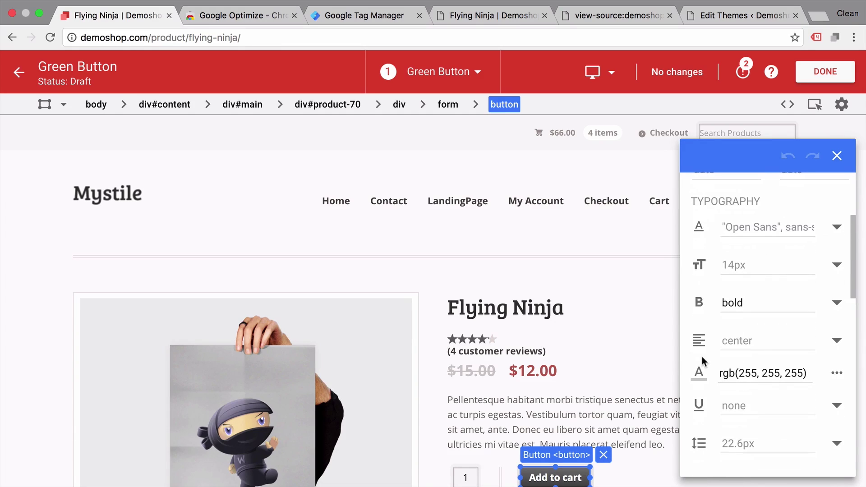
pyautogui.scroll(-3, 703, 360)
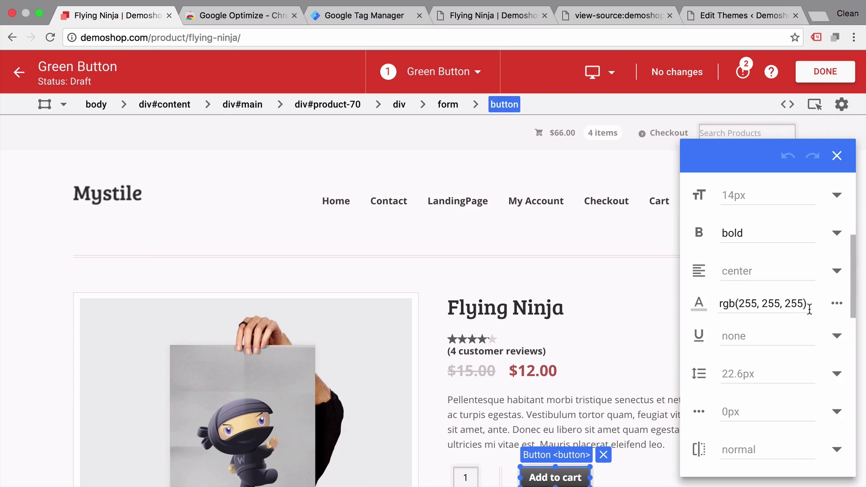
pyautogui.scroll(-7, 769, 311)
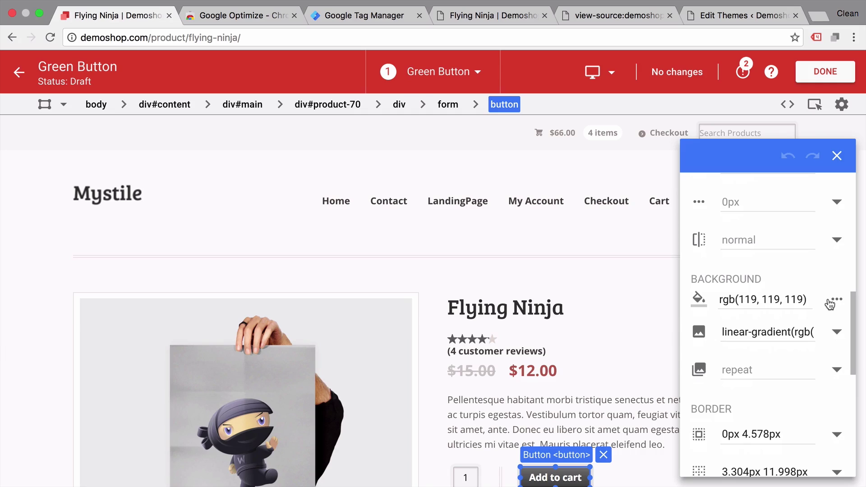
pyautogui.click(831, 302)
pyautogui.moveTo(764, 374); pyautogui.dragTo(813, 374)
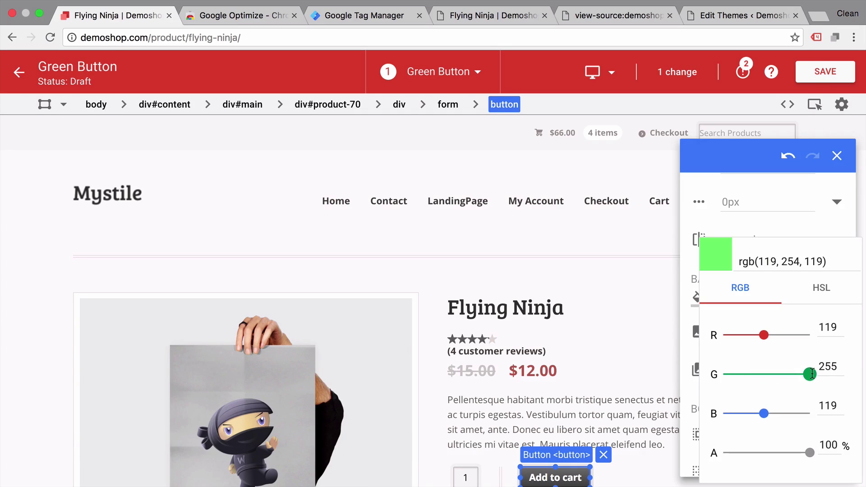
pyautogui.moveTo(764, 334); pyautogui.dragTo(681, 337)
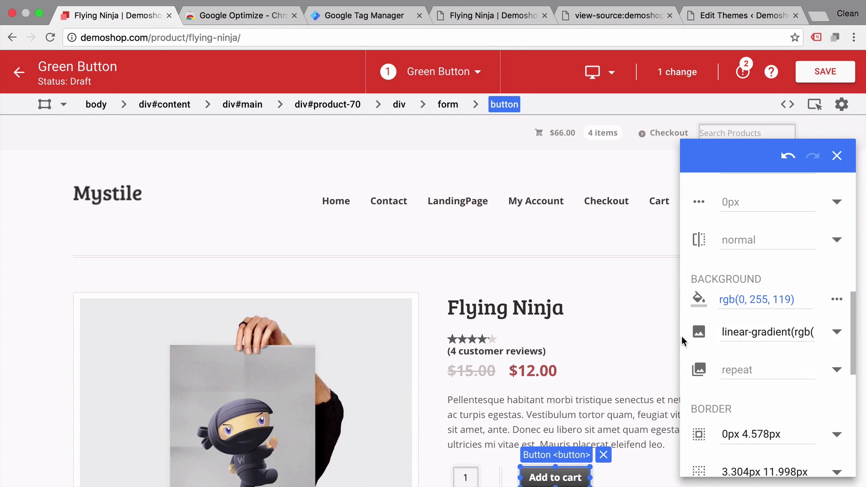
pyautogui.click(837, 299)
pyautogui.moveTo(765, 409); pyautogui.dragTo(692, 415)
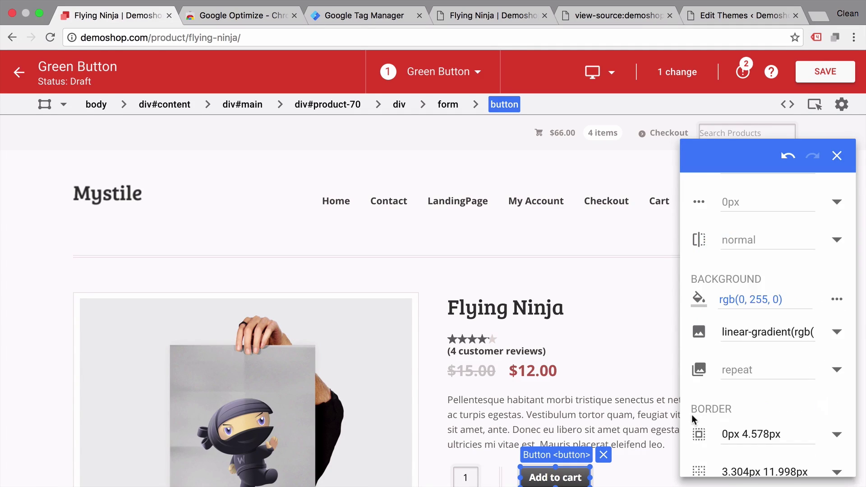
pyautogui.click(841, 333)
pyautogui.click(745, 333)
pyautogui.scroll(-2, 764, 338)
pyautogui.scroll(-2, 637, 340)
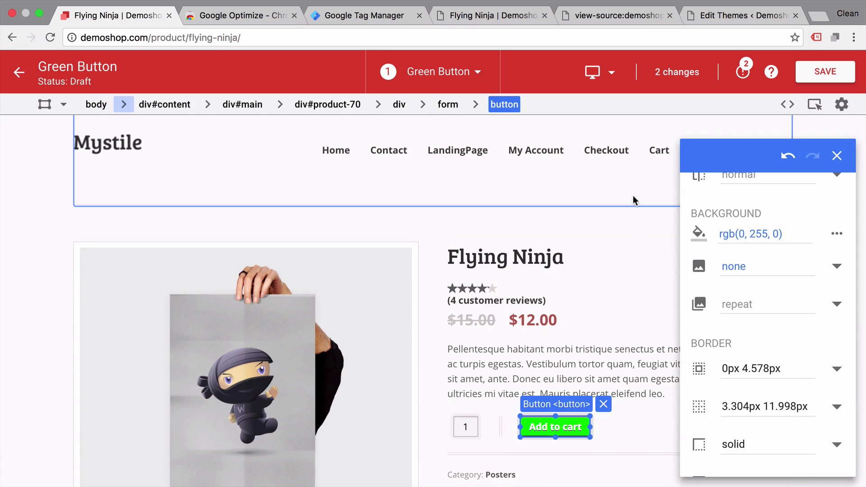
# Close the button's style panel and inspect the page body and SALE badge elements
pyautogui.click(838, 157)
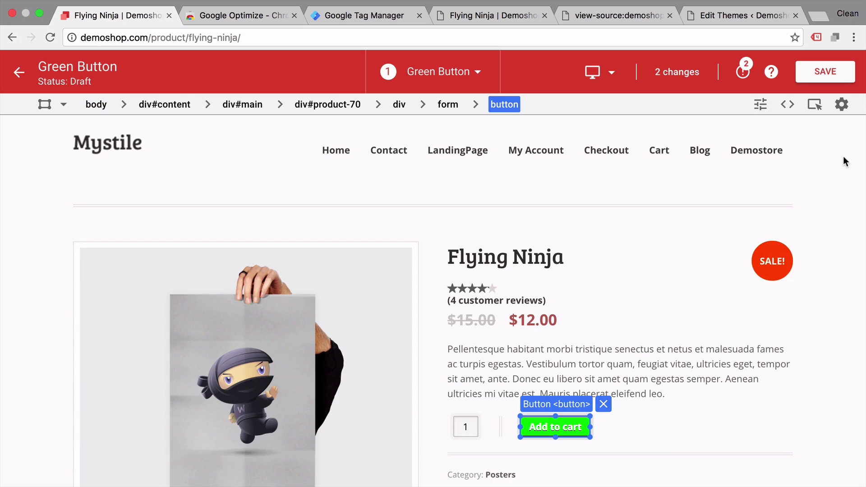
pyautogui.scroll(-2, 744, 253)
pyautogui.click(830, 263)
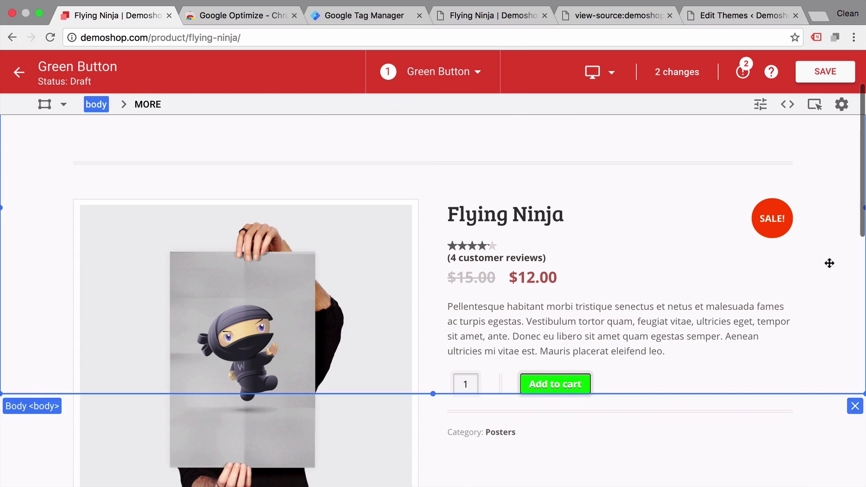
pyautogui.click(773, 218)
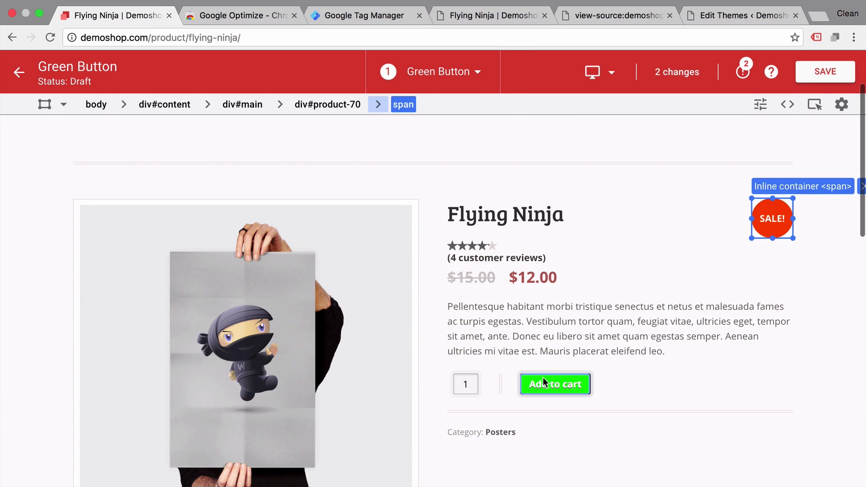
pyautogui.scroll(3, 710, 323)
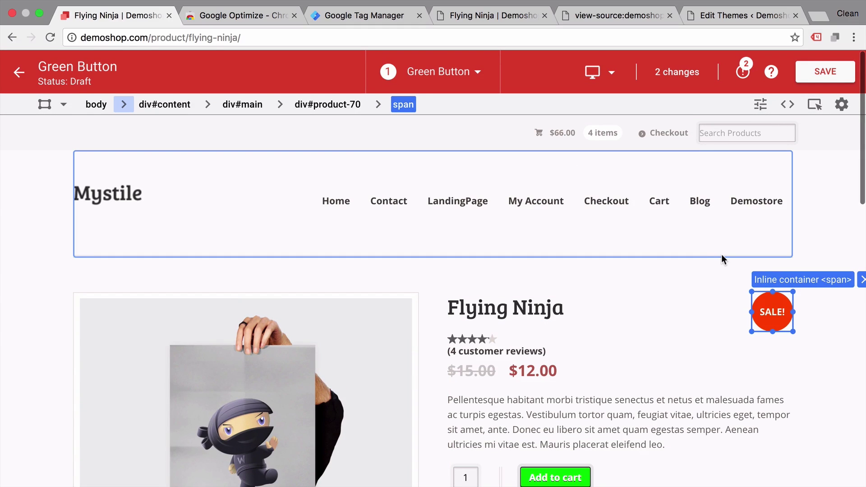
# Review the device previews, generated CSS and move settings, then save the variant and exit the editor
pyautogui.click(597, 74)
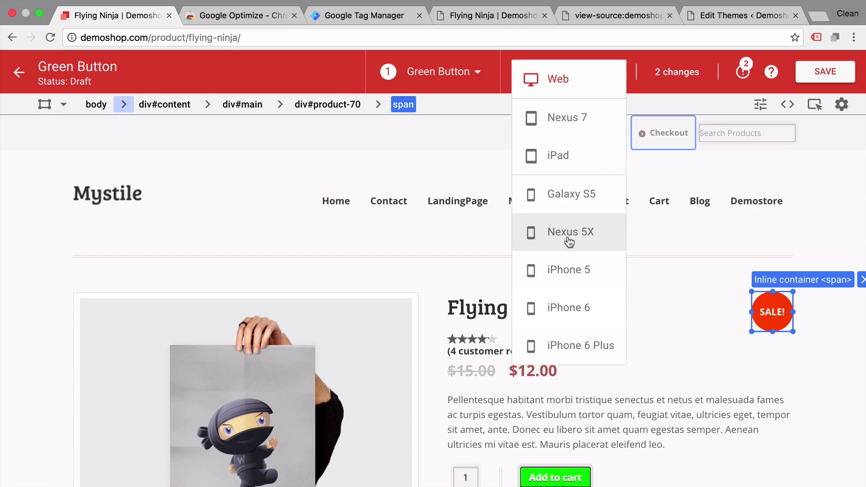
pyautogui.click(746, 169)
pyautogui.click(790, 104)
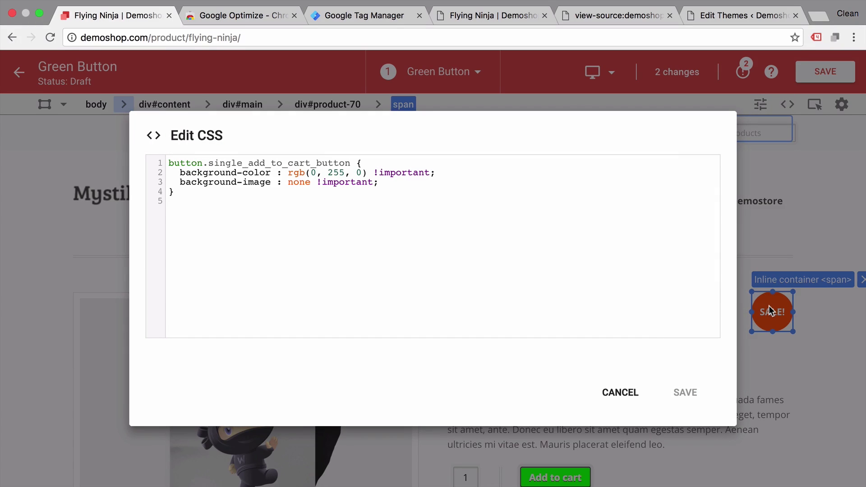
pyautogui.click(620, 392)
pyautogui.click(842, 104)
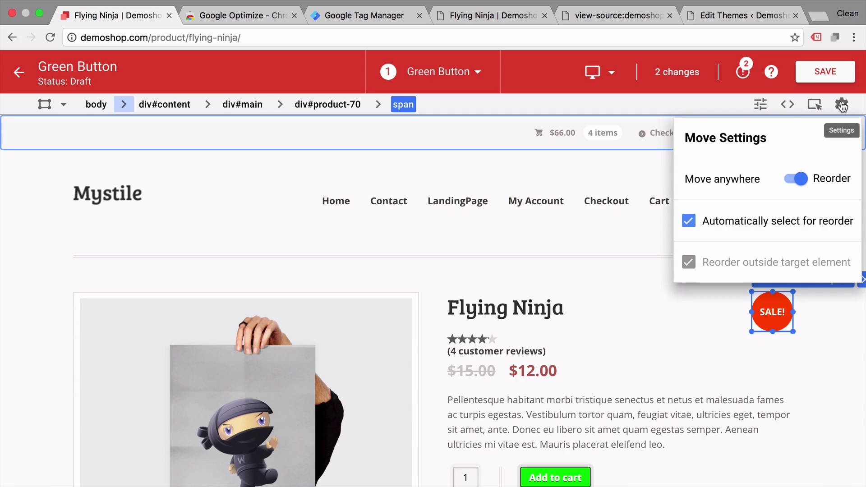
pyautogui.click(636, 157)
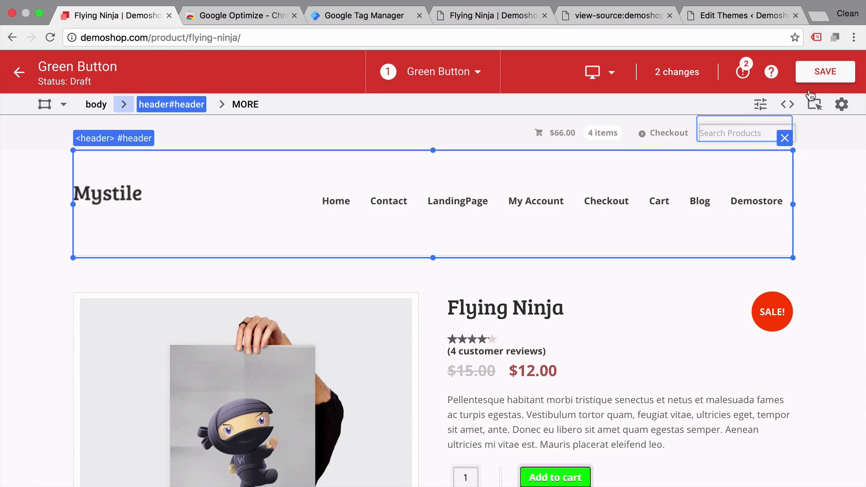
pyautogui.click(837, 73)
pyautogui.click(825, 72)
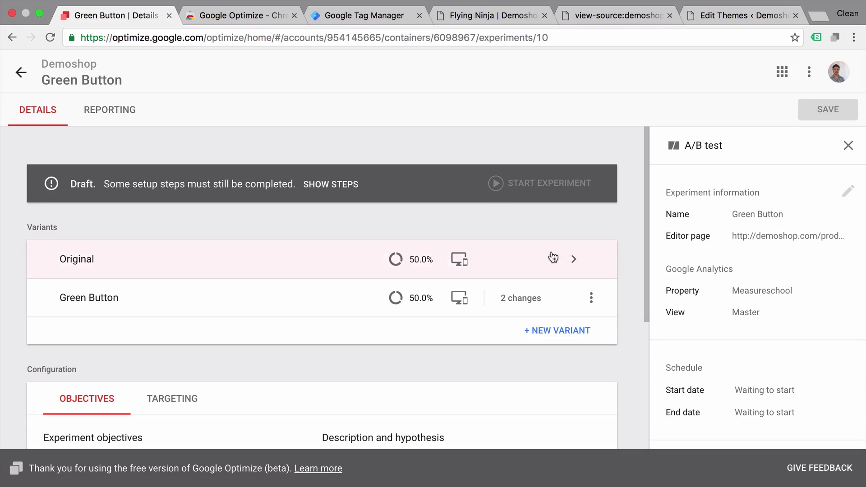
# Make Add to Cart the primary objective and add Order Confirmed as a secondary objective
pyautogui.scroll(-5, 551, 251)
pyautogui.scroll(1, 551, 251)
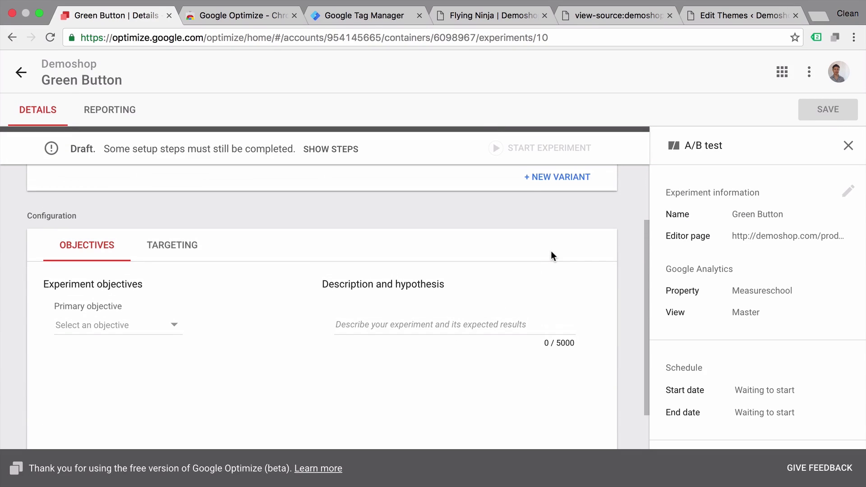
pyautogui.click(174, 323)
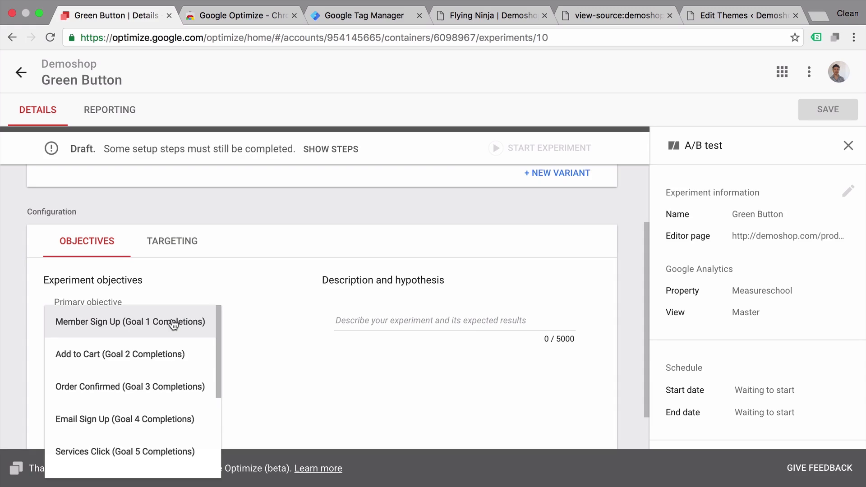
pyautogui.click(174, 354)
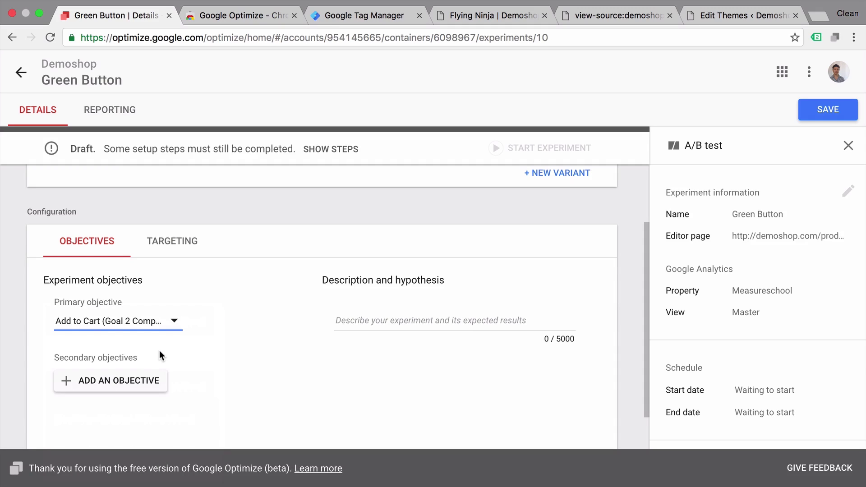
pyautogui.click(131, 389)
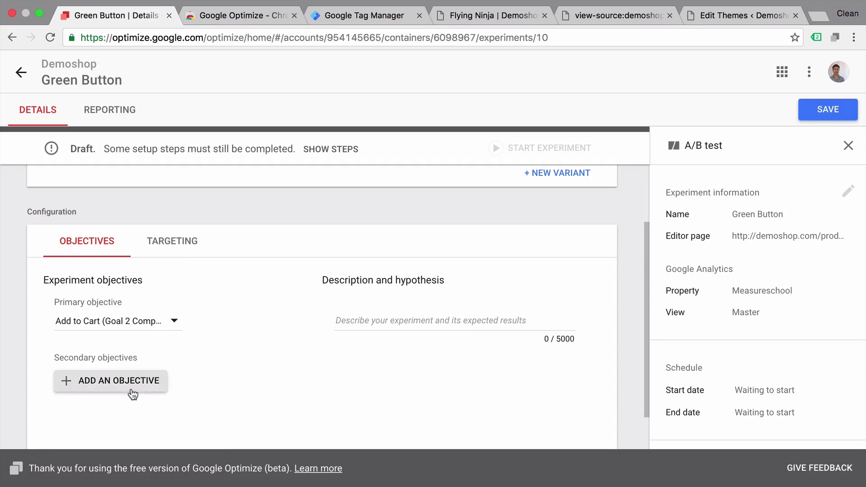
pyautogui.scroll(-2, 181, 370)
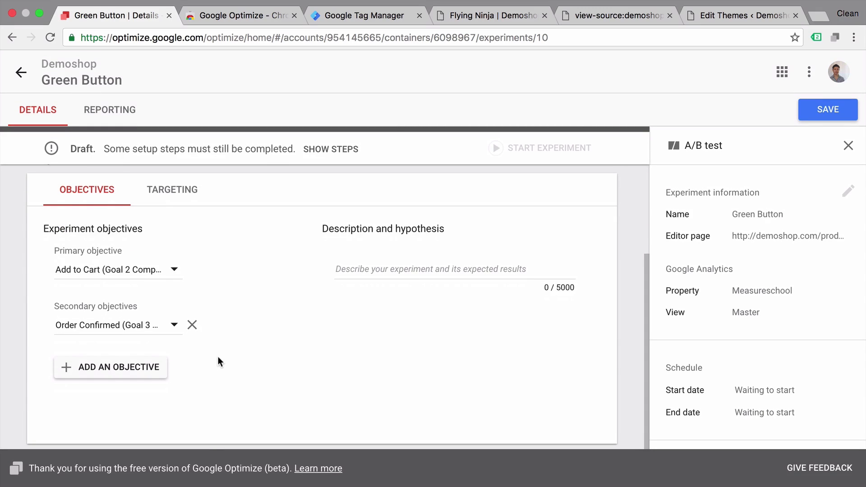
# Describe the change as 'Changed Add to Cart Button to green', save, and start the experiment
pyautogui.click(389, 267)
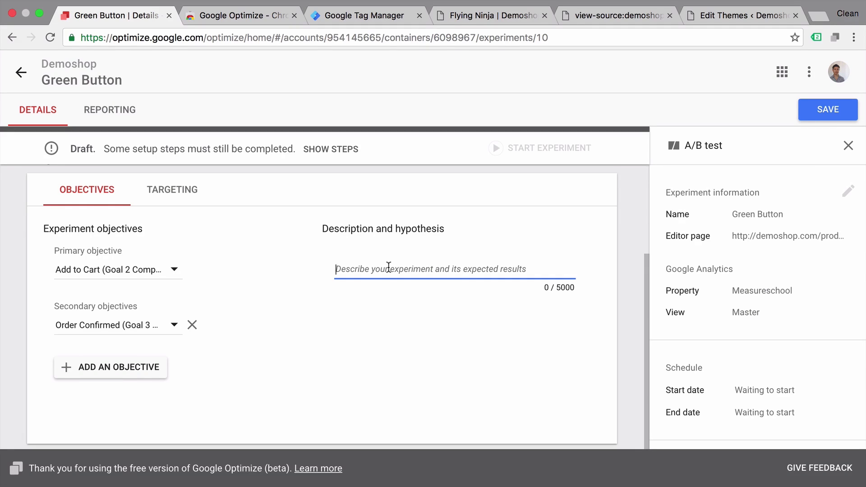
pyautogui.write('Changed Add to Cart Butto')
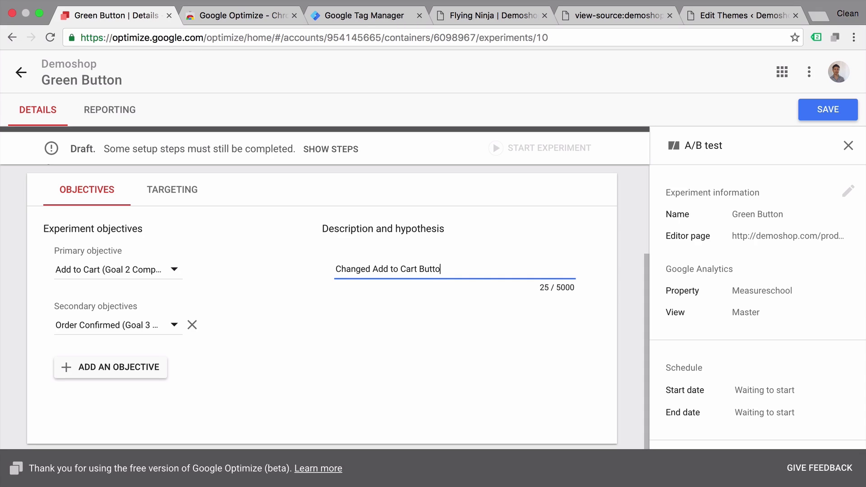
pyautogui.write('n to green')
pyautogui.click(398, 297)
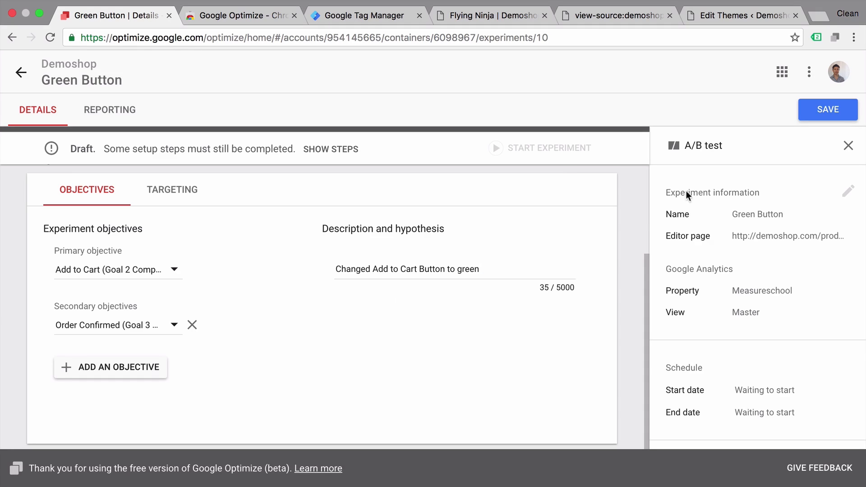
pyautogui.click(834, 111)
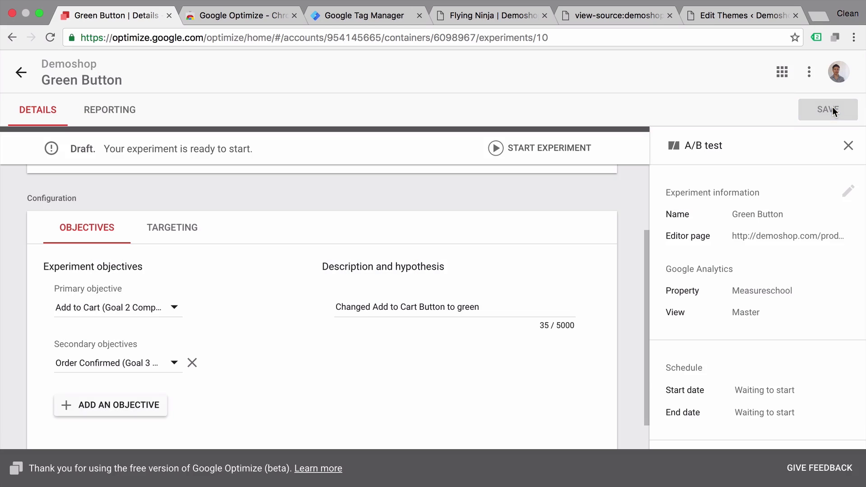
pyautogui.click(497, 150)
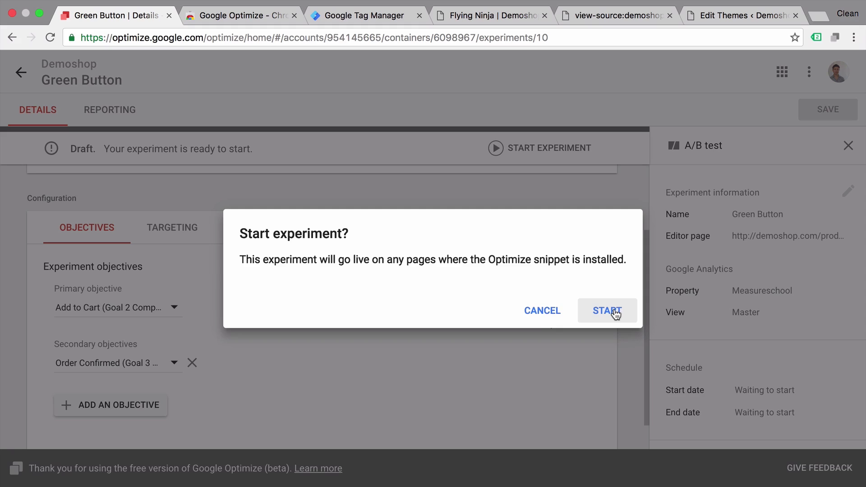
pyautogui.click(609, 311)
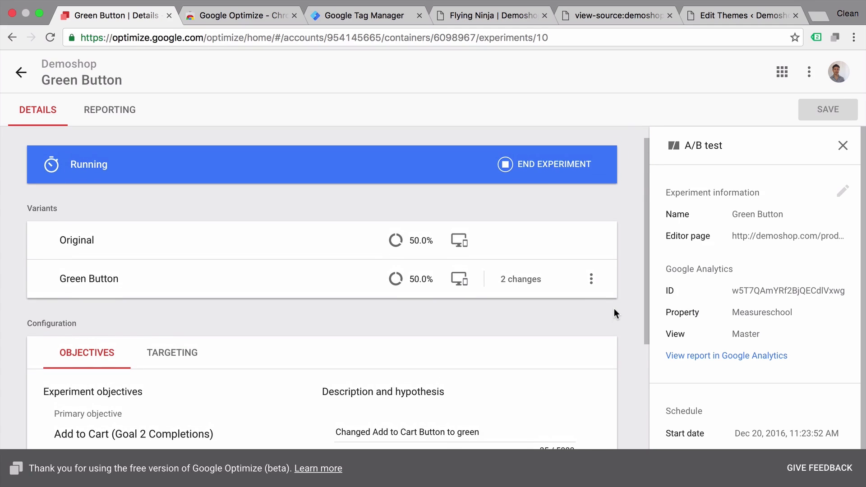
# Reload the Flying Ninja product page until the green Add to cart button appears
pyautogui.click(485, 14)
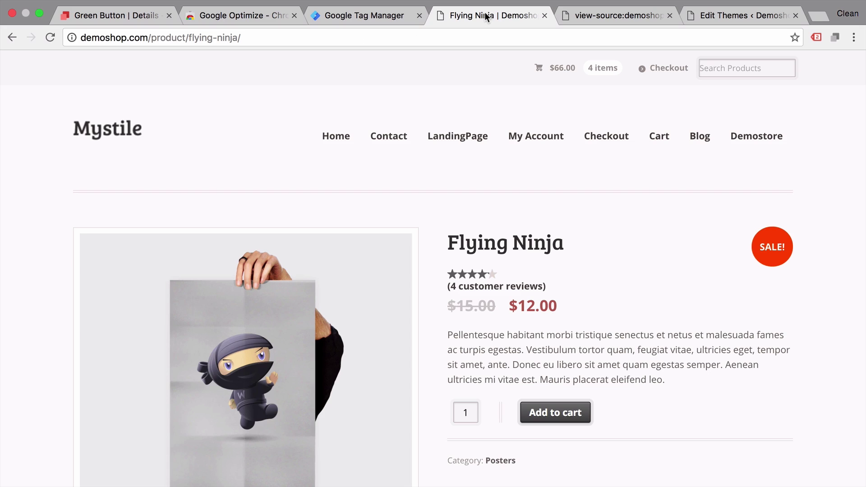
pyautogui.press('super+r')
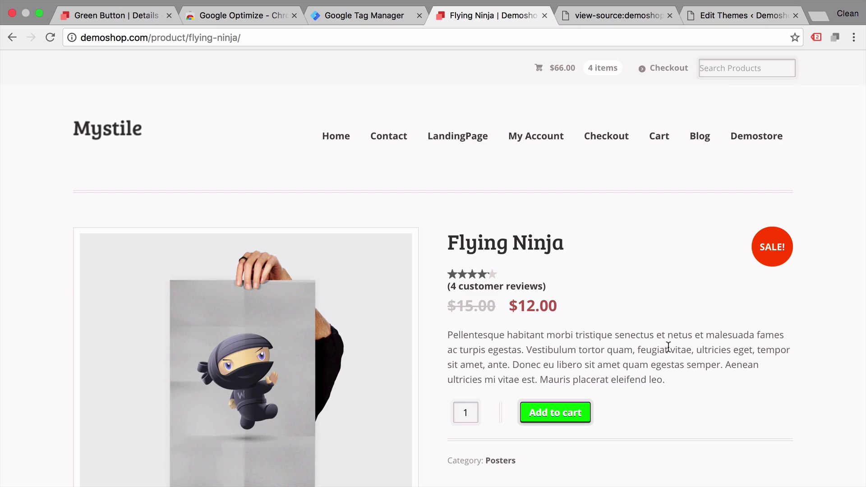
pyautogui.press('super+r')
# In DevTools' Application panel, inspect demoshop.com's _gaexp and _ga cookies
pyautogui.press('super+alt+j')
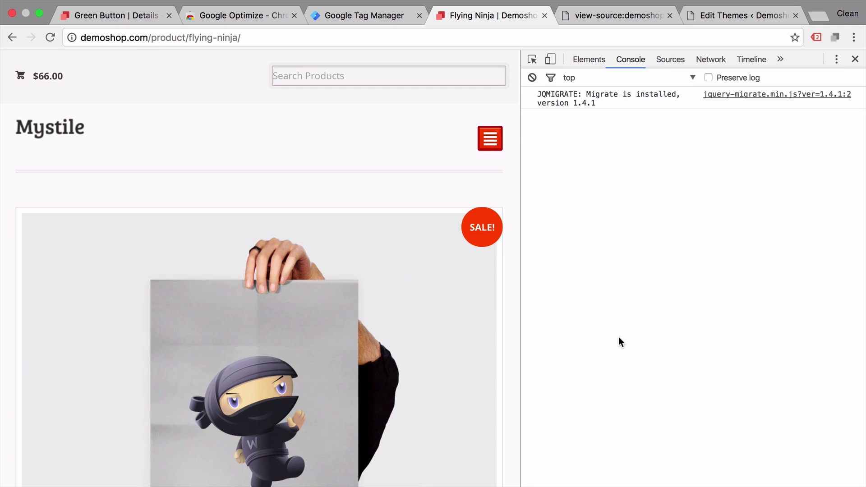
pyautogui.click(787, 57)
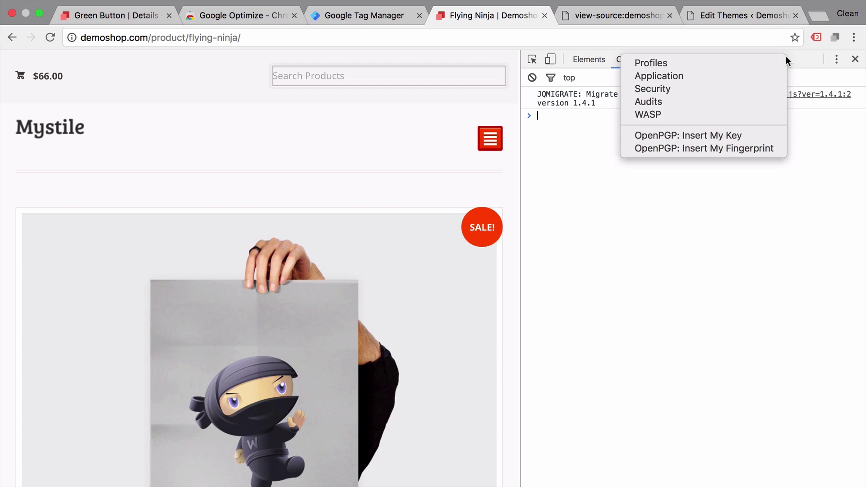
pyautogui.click(747, 75)
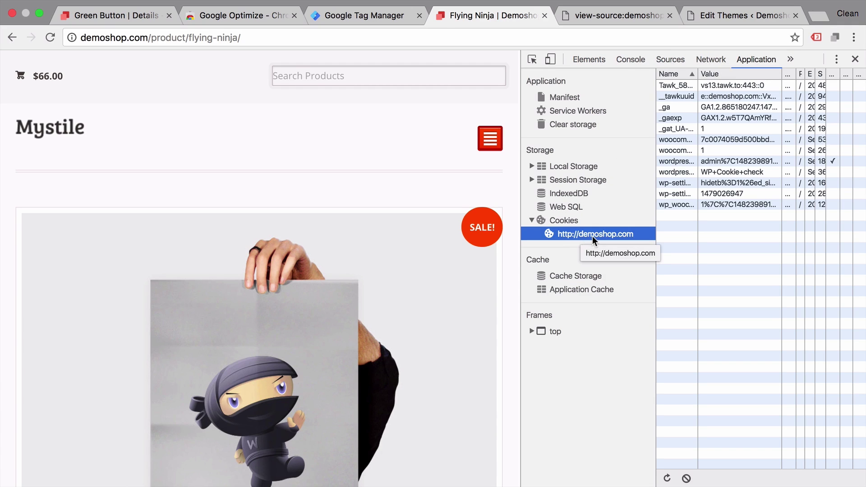
pyautogui.click(673, 120)
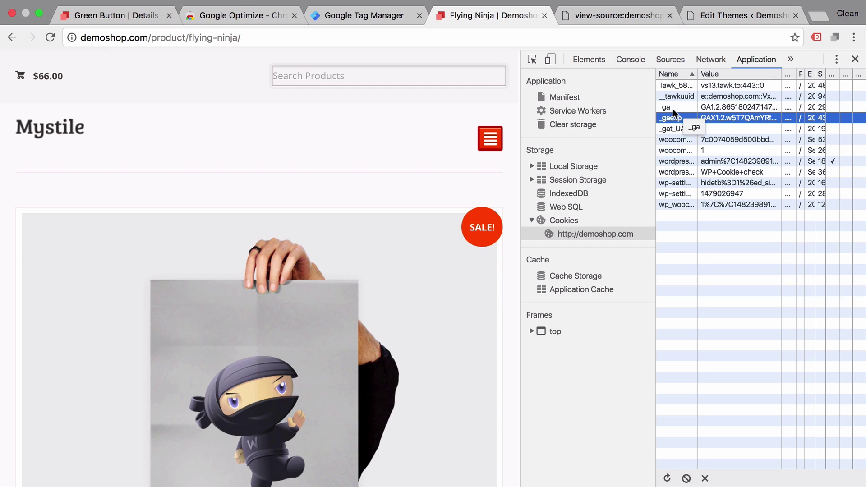
pyautogui.click(675, 113)
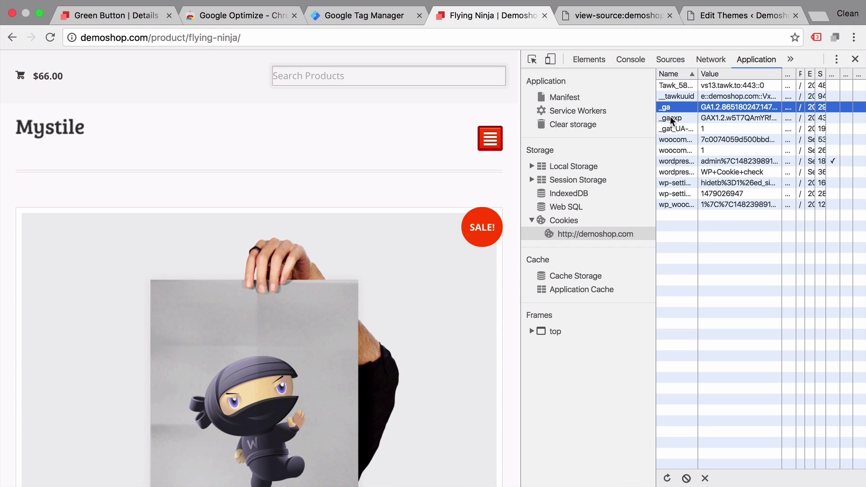
pyautogui.click(671, 117)
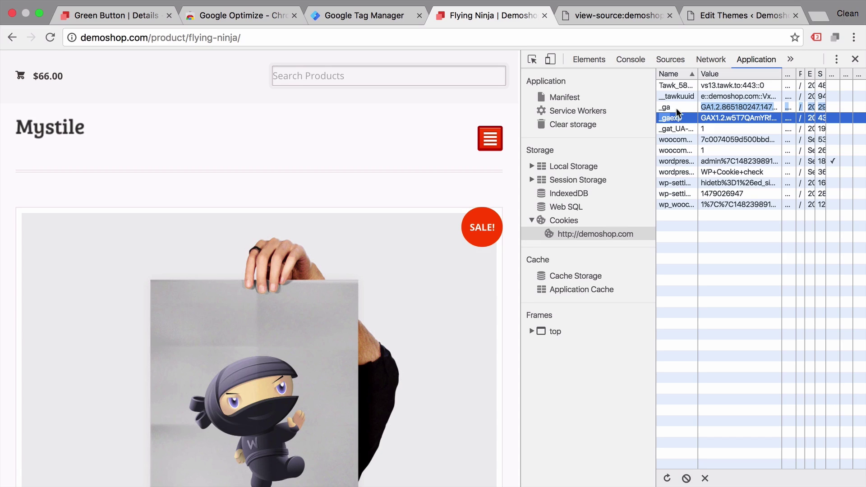
# Delete the _ga and _gaexp cookies in DevTools and reload the product page
pyautogui.click(678, 108)
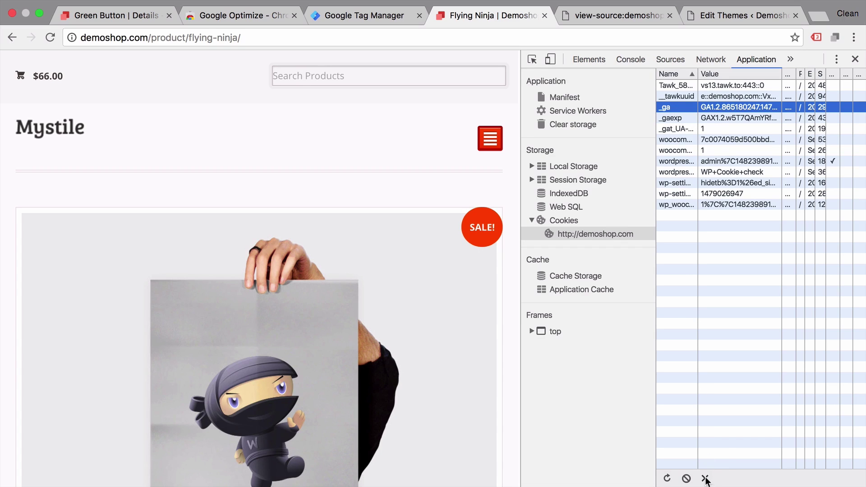
pyautogui.click(706, 479)
pyautogui.click(679, 109)
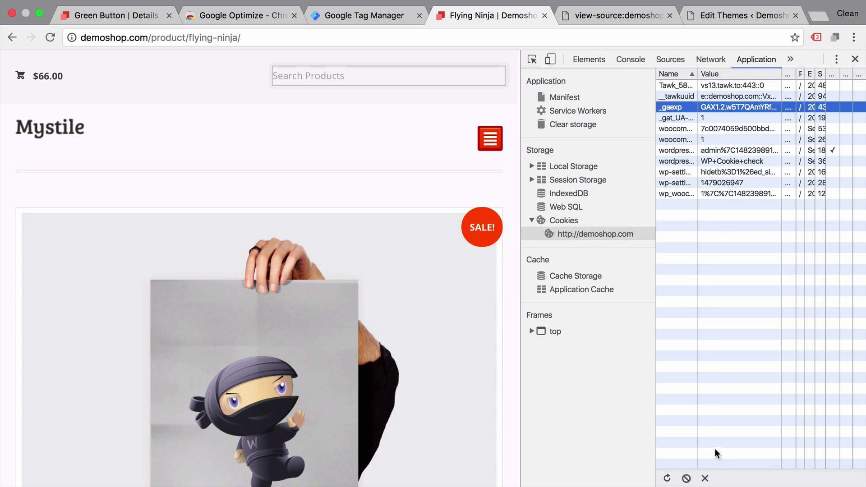
pyautogui.click(706, 480)
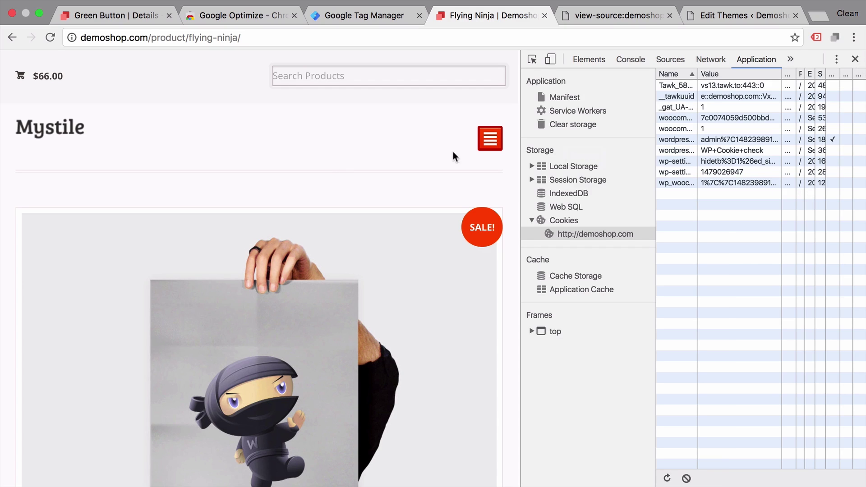
pyautogui.press('super+r')
pyautogui.scroll(-8, 436, 137)
pyautogui.scroll(-8, 436, 144)
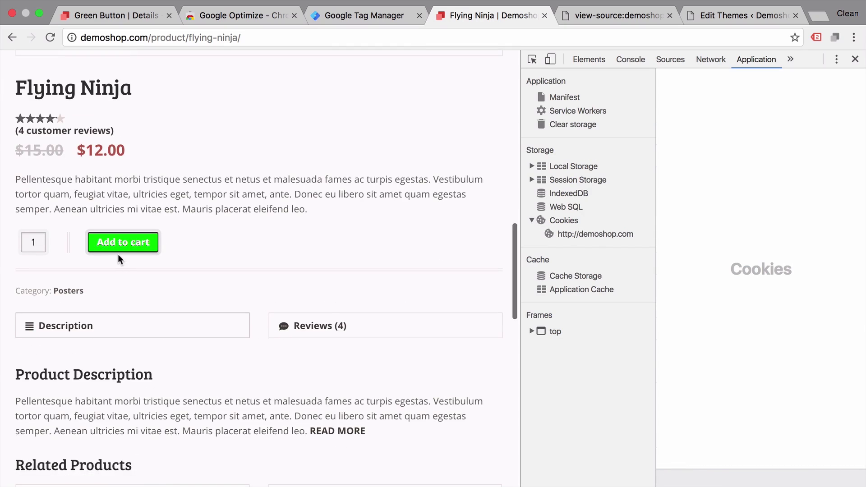
# Clear all remaining demoshop.com cookies and reload until the original dark Add to cart button returns
pyautogui.click(569, 234)
pyautogui.click(687, 478)
pyautogui.press('super+r')
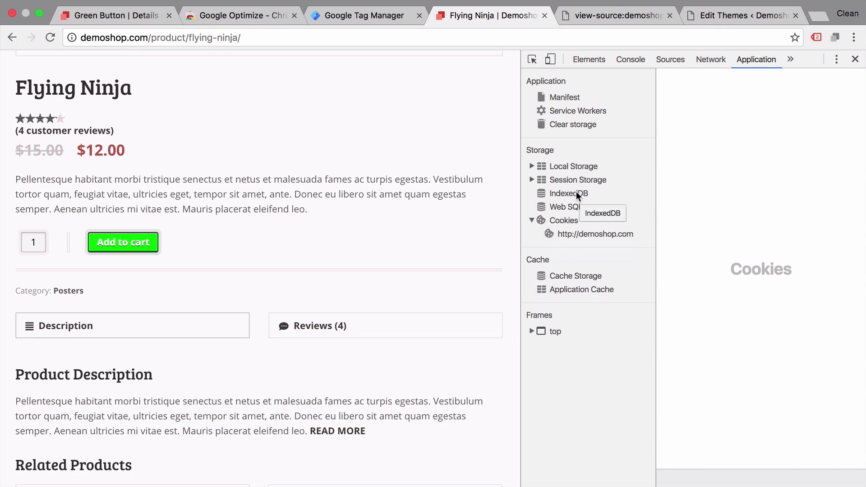
pyautogui.click(569, 234)
pyautogui.click(687, 478)
pyautogui.press('super+r')
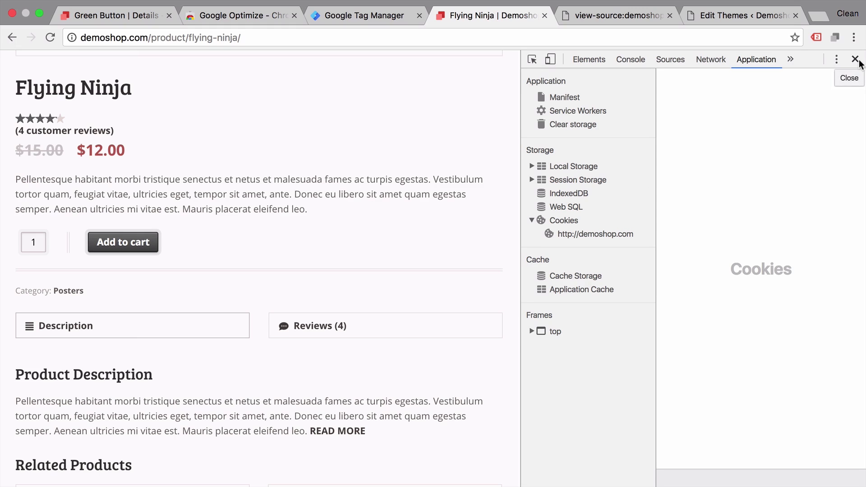
# Close Chrome DevTools and scroll back to the top of the Flying Ninja page
pyautogui.click(855, 59)
pyautogui.scroll(10, 856, 90)
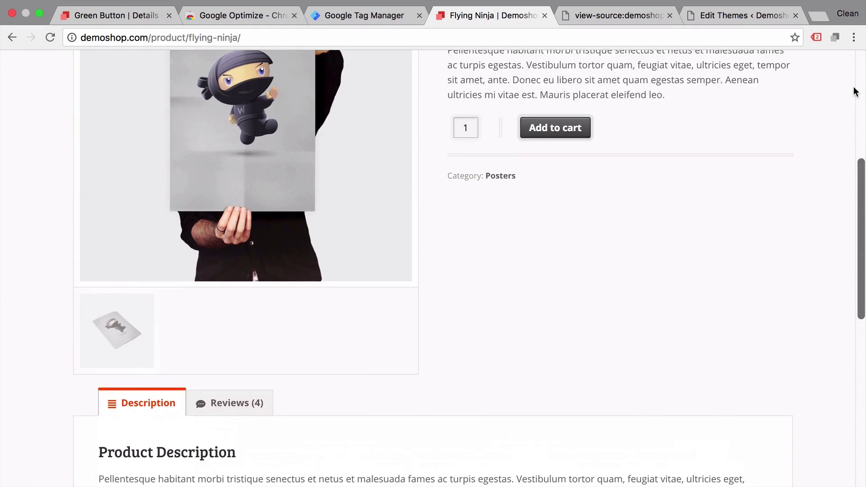
pyautogui.scroll(6, 856, 91)
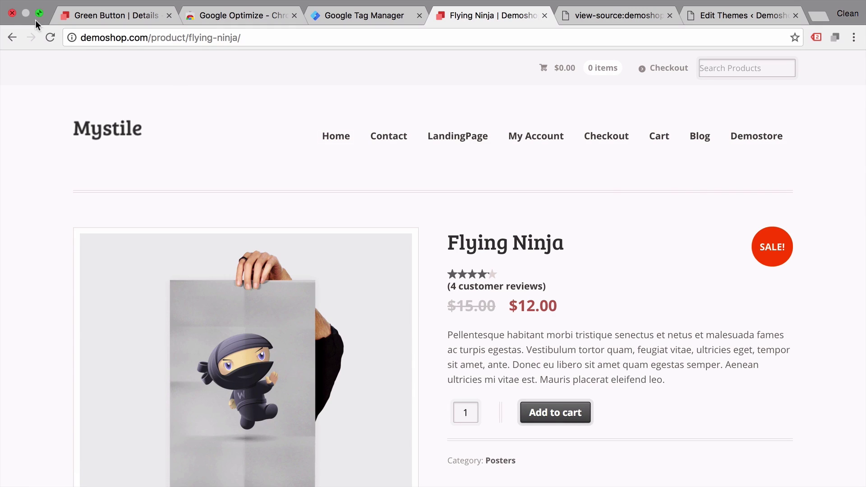
# Look over the Green Button experiment's report in Optimize
pyautogui.click(90, 20)
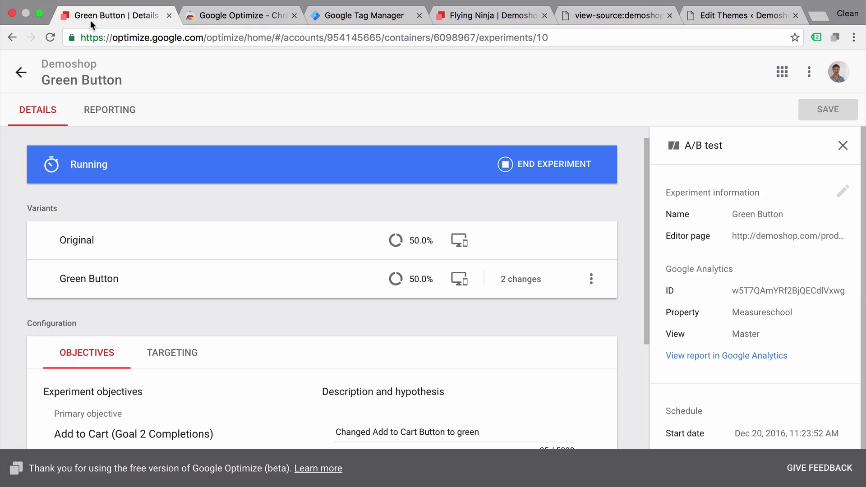
pyautogui.click(94, 112)
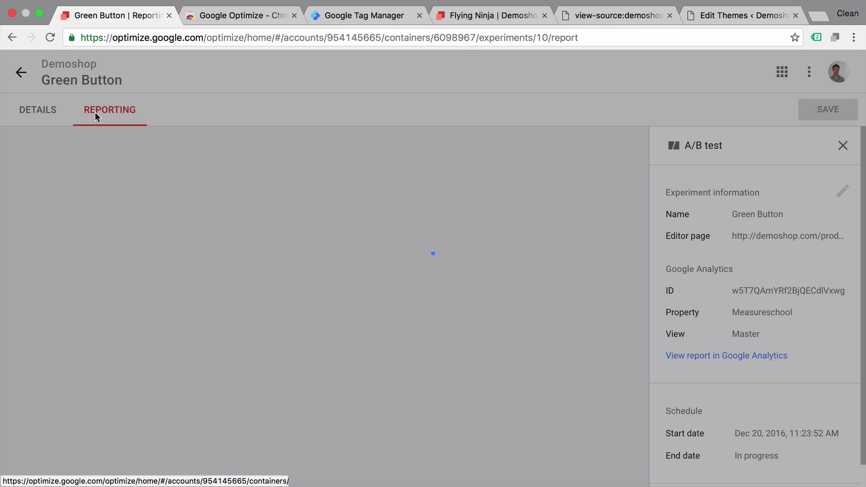
pyautogui.scroll(-1, 81, 163)
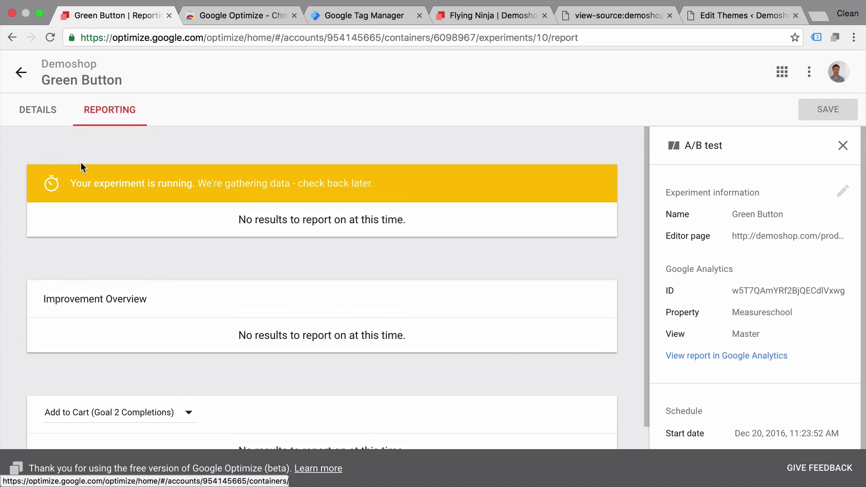
# Return to the experiments list and open the Button Test experiment's report
pyautogui.click(20, 73)
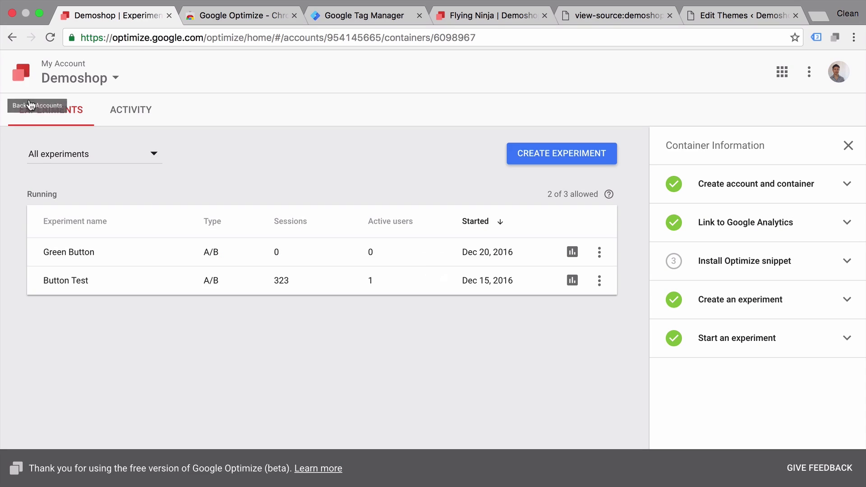
pyautogui.click(59, 283)
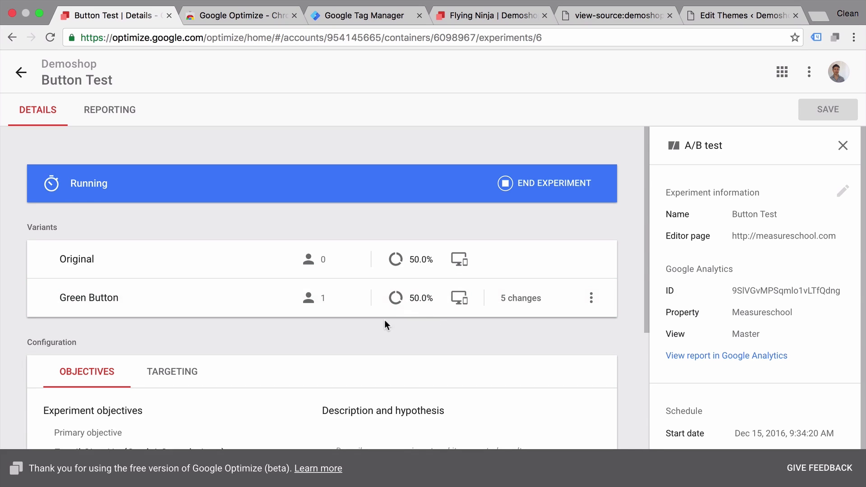
pyautogui.scroll(-2, 386, 324)
pyautogui.scroll(-3, 385, 324)
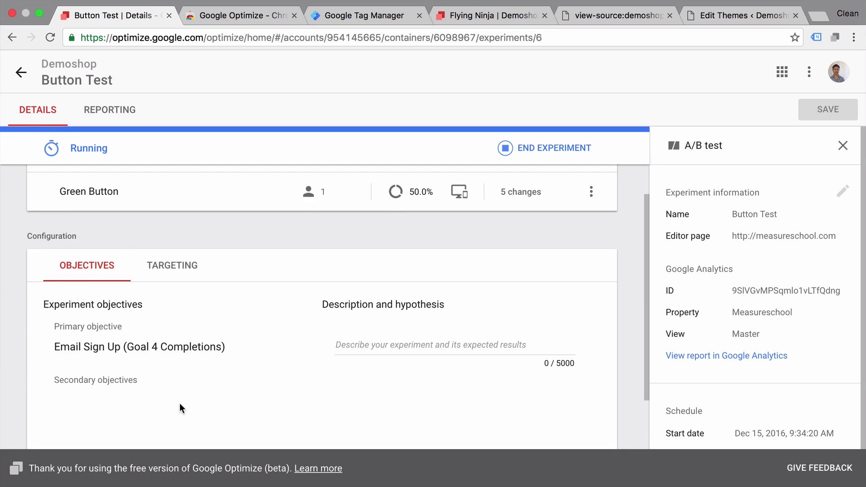
pyautogui.click(113, 106)
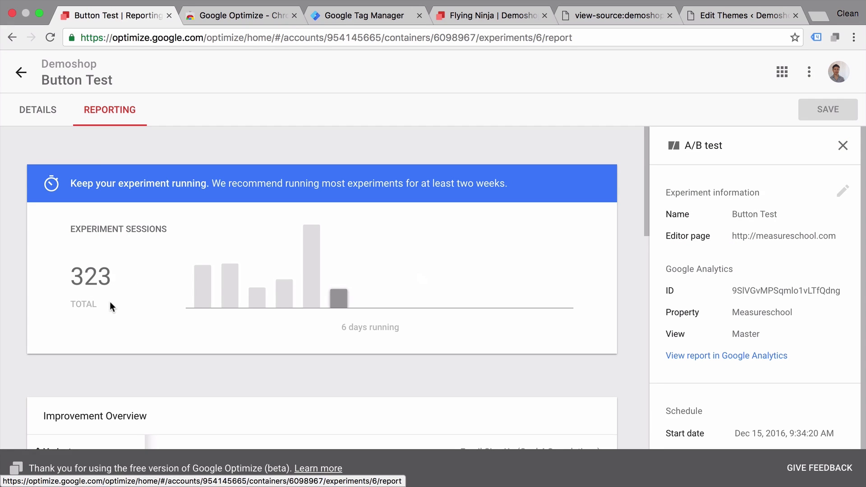
# Scroll through the Button Test report: 323 sessions, Green Button at -60.48%, and the conversion-rate chart
pyautogui.scroll(-5, 110, 301)
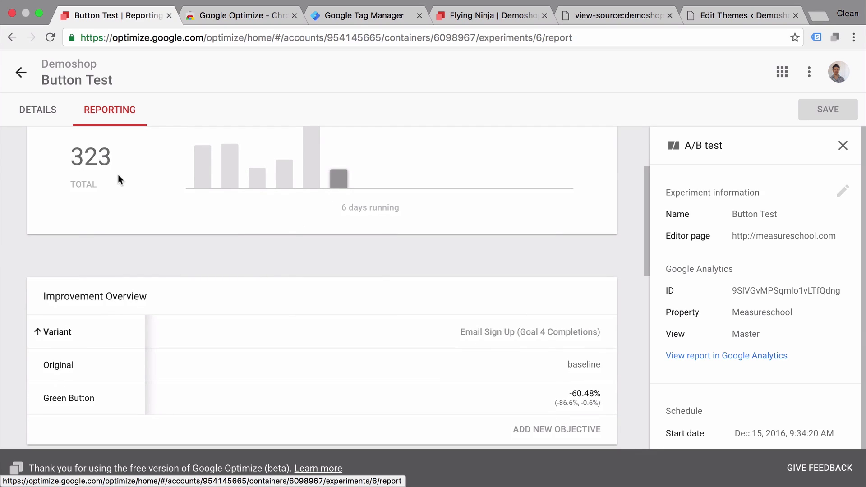
pyautogui.scroll(-4, 133, 210)
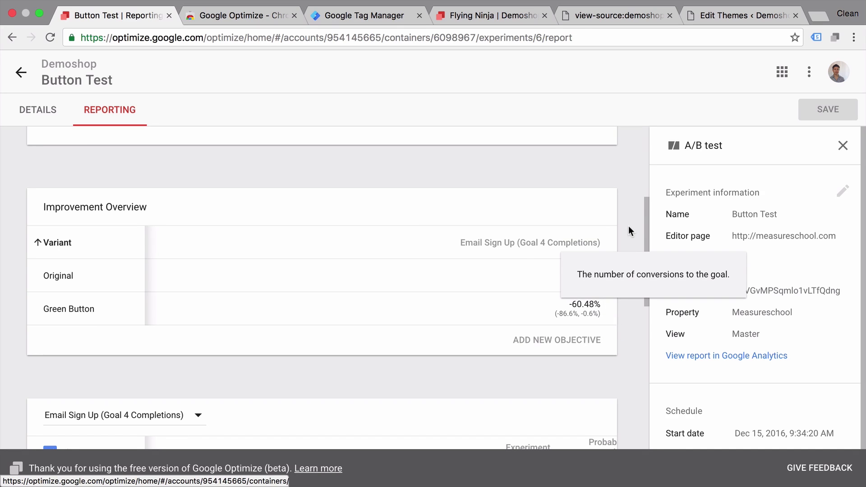
pyautogui.scroll(-6, 629, 226)
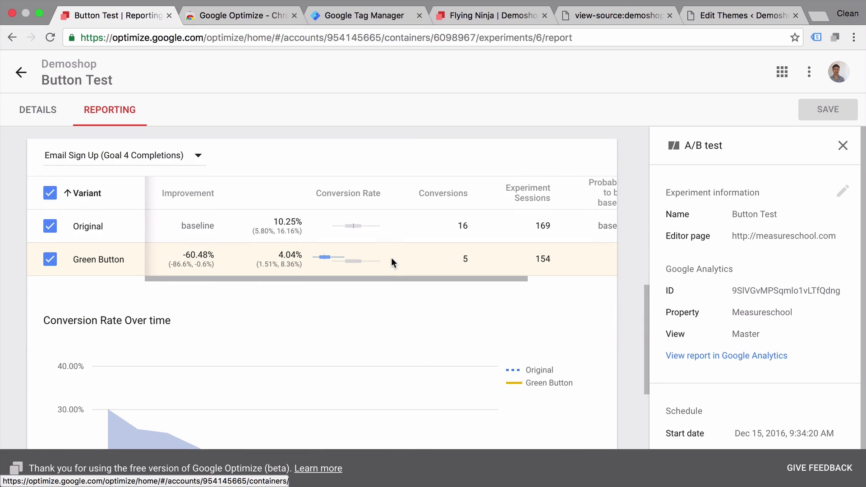
pyautogui.hscroll(5, 393, 258)
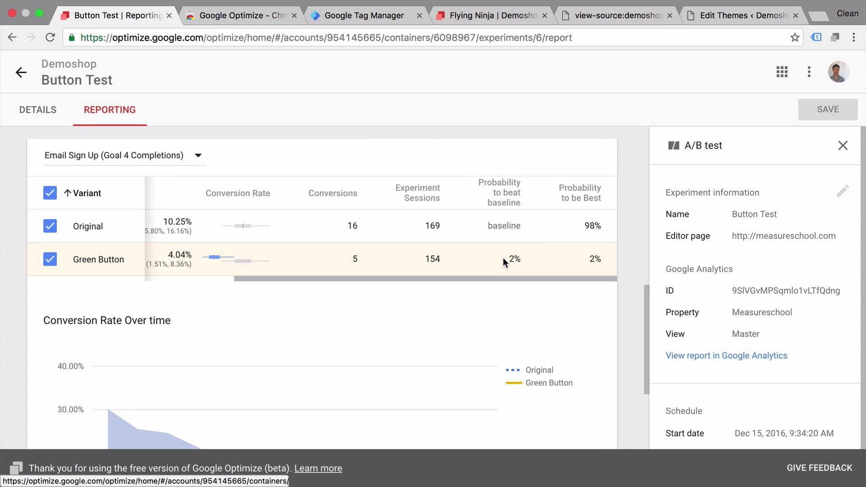
pyautogui.scroll(-3, 504, 260)
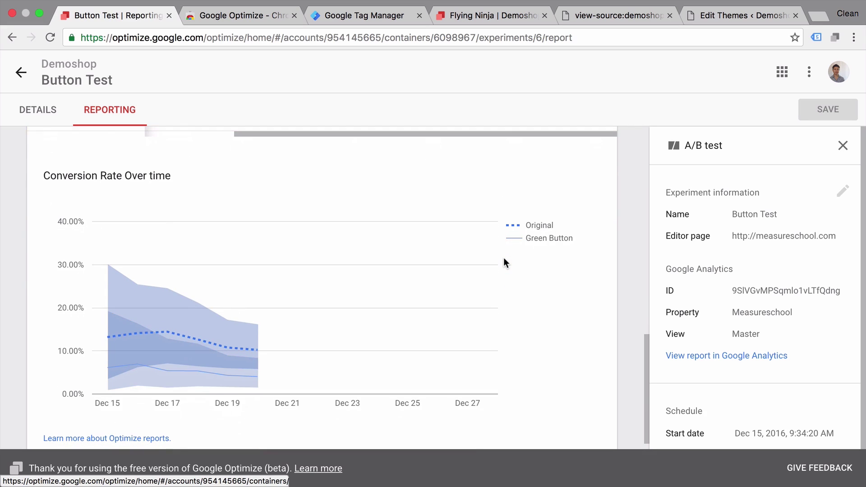
pyautogui.scroll(-1, 504, 259)
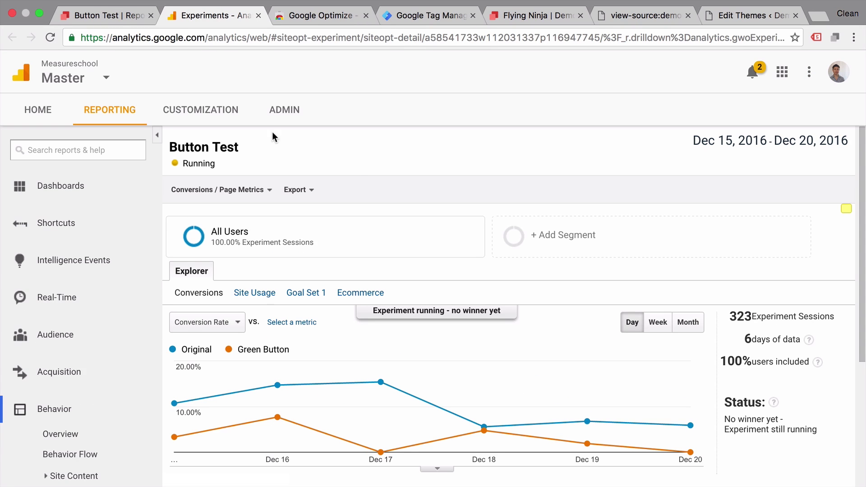
# Break down the Button Test variants by Goal Set 1: 17.75% Original versus 13.64% Green Button
pyautogui.scroll(-2, 371, 255)
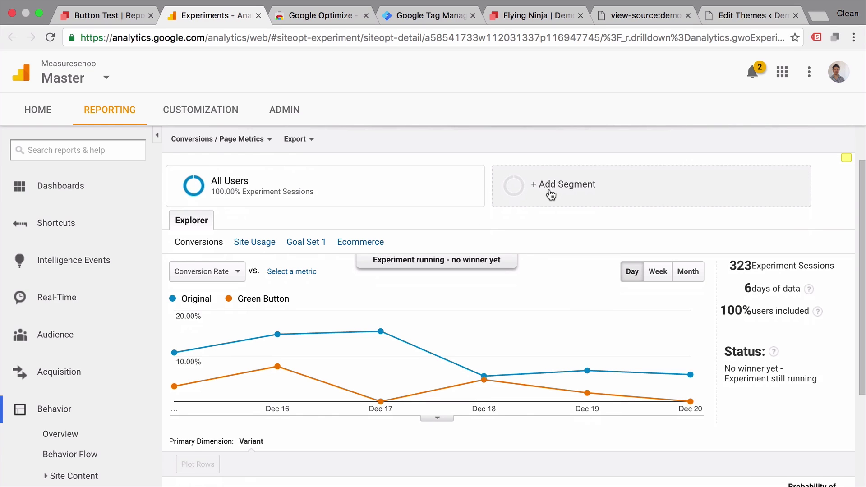
pyautogui.scroll(-3, 545, 192)
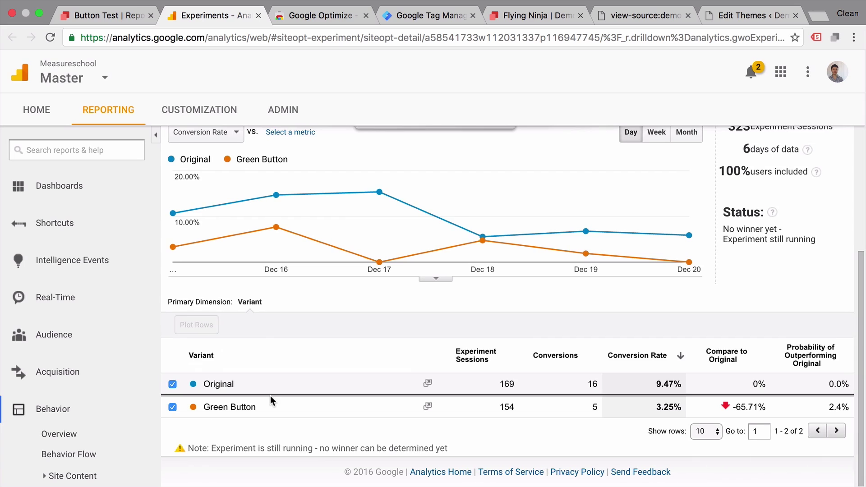
pyautogui.scroll(1, 270, 396)
pyautogui.scroll(1, 273, 402)
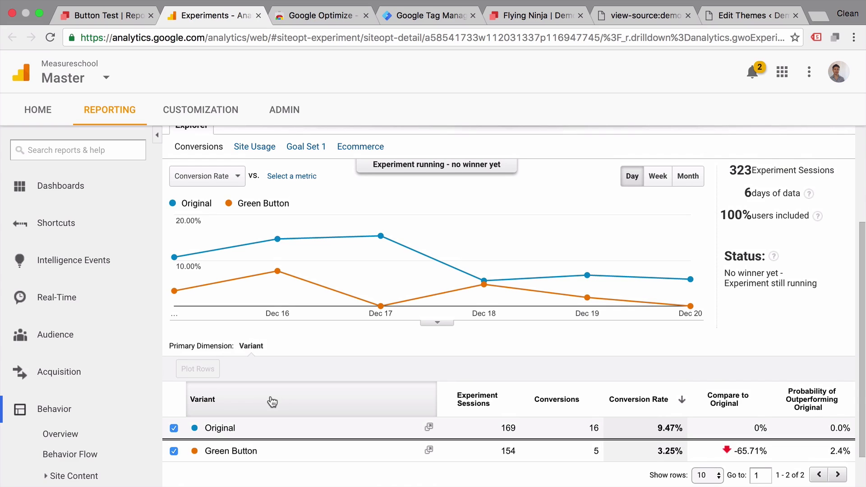
pyautogui.click(316, 149)
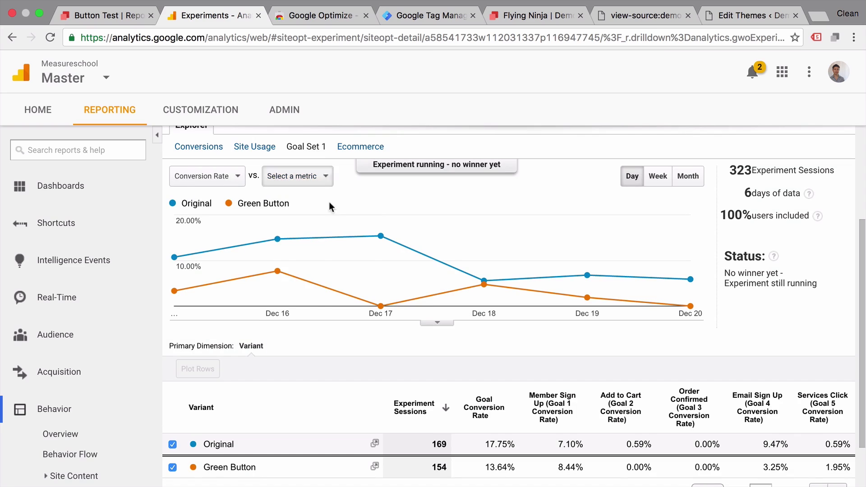
pyautogui.scroll(-2, 339, 249)
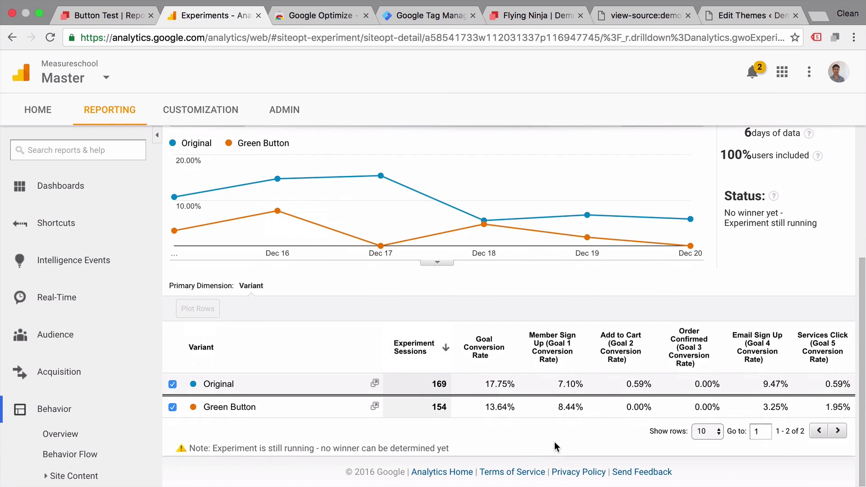